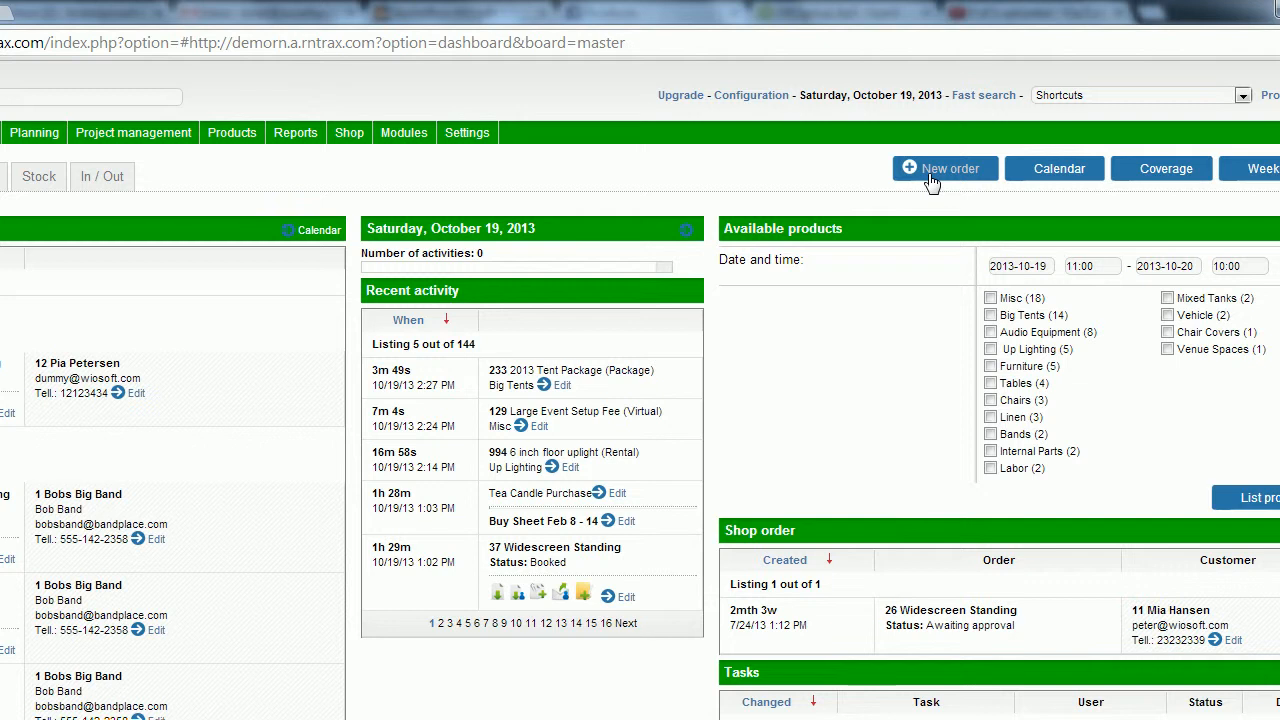
Open the New Order dialog from the dashboard's New order button.
left_click(930, 172)
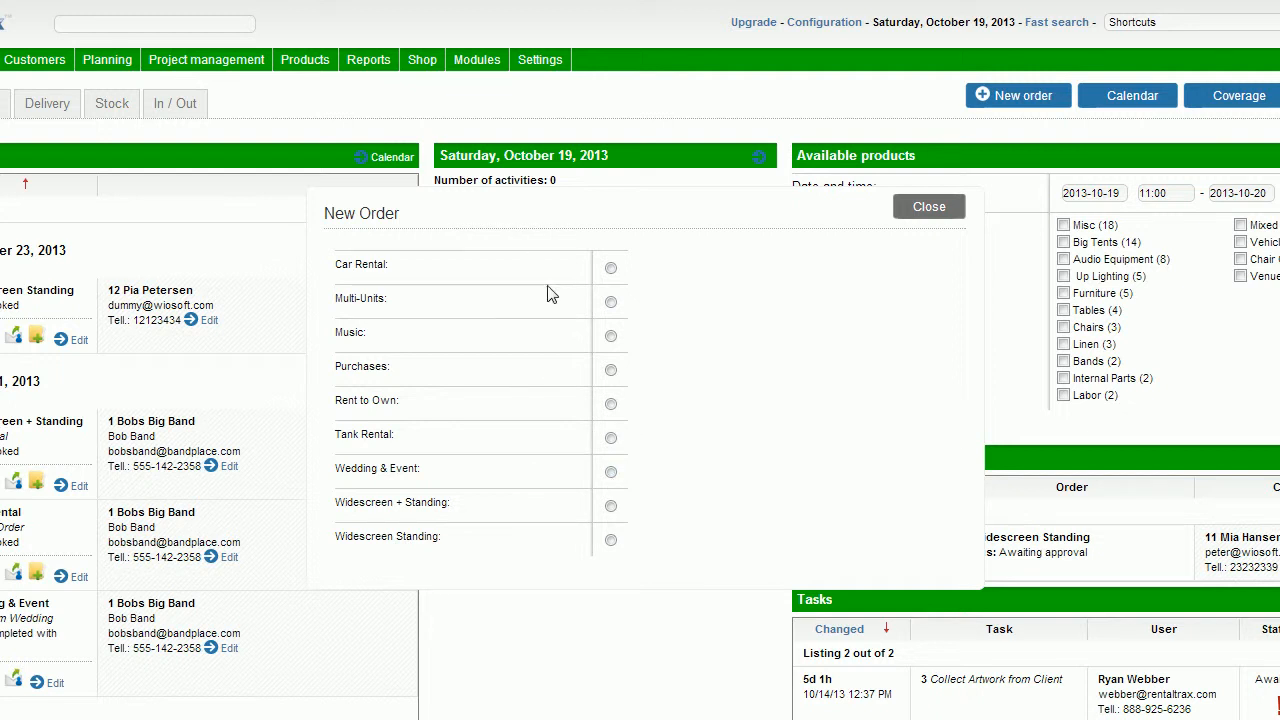
Choose Rent to Own as the new order's type.
left_click(611, 406)
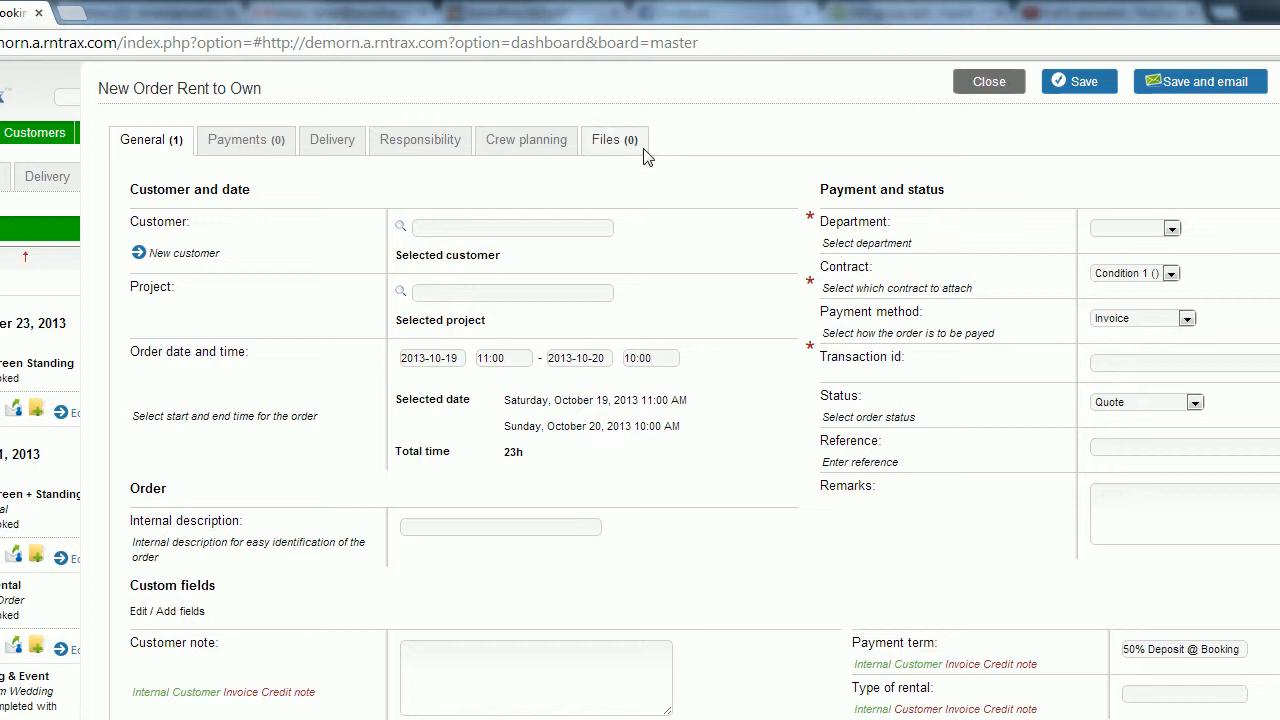
Search 'bob' and select Bobs Big Band as the order's customer.
left_click(543, 227)
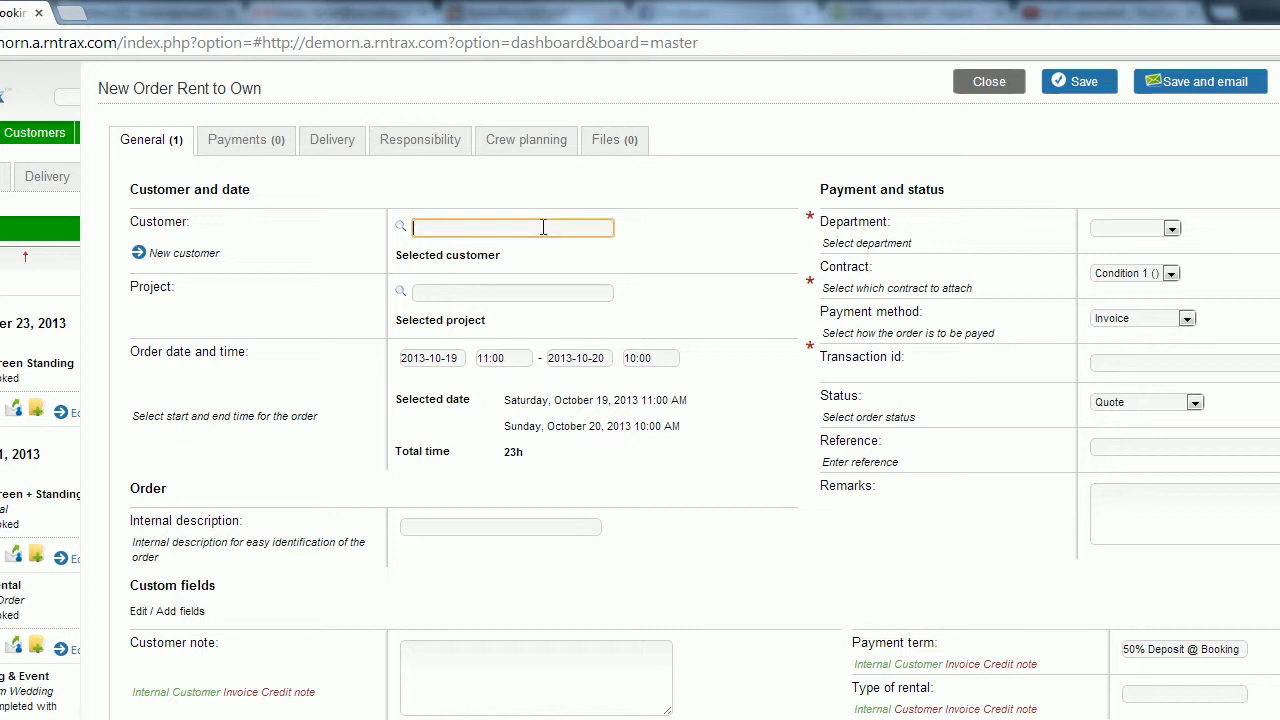
type("bob")
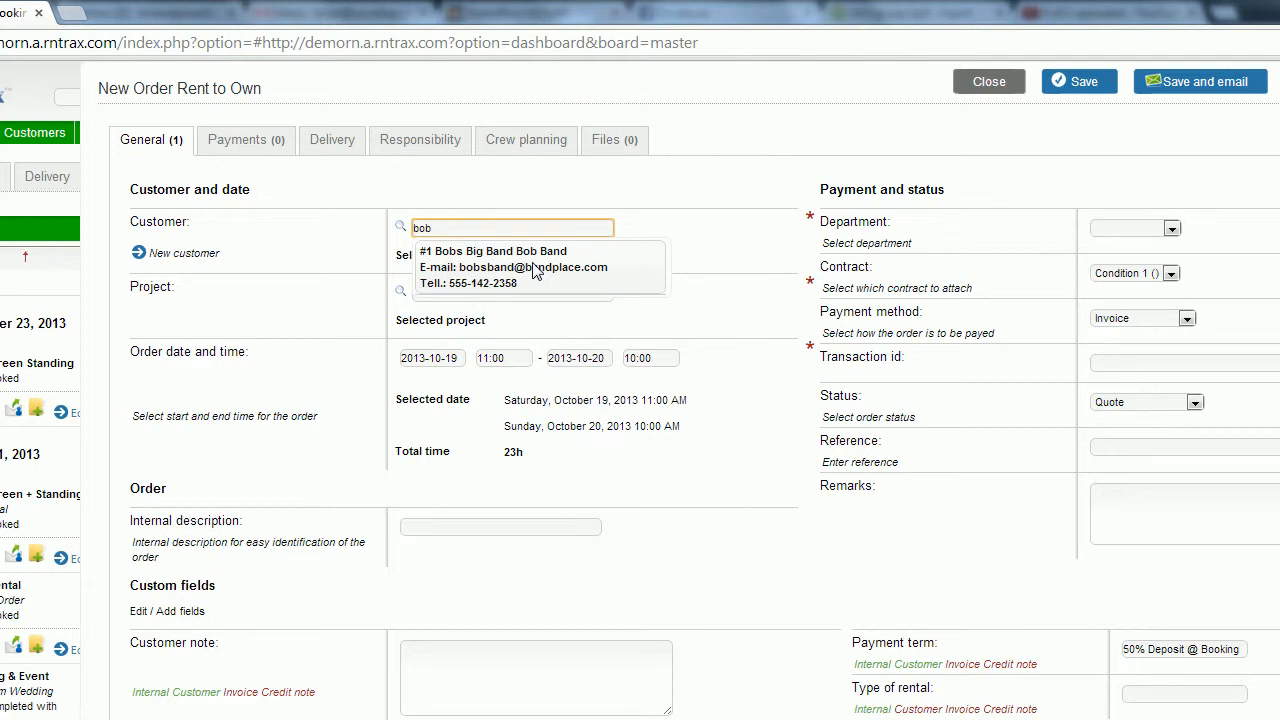
left_click(535, 270)
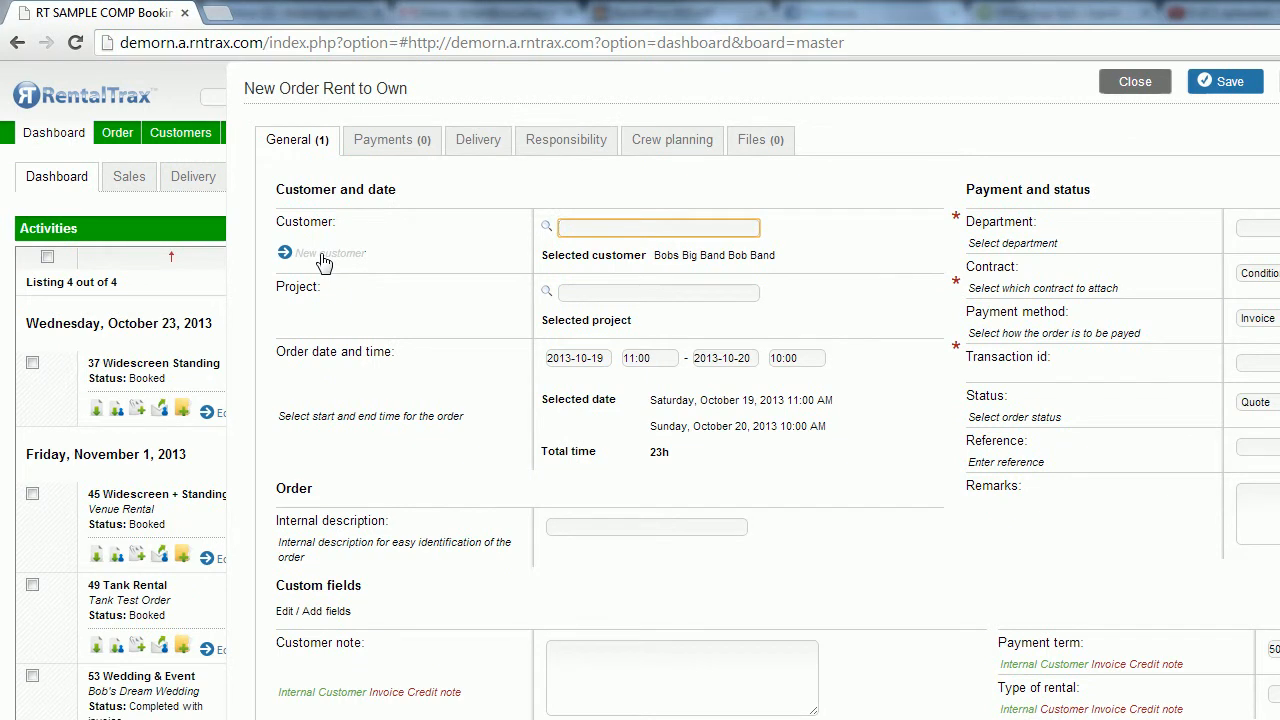
left_click(322, 255)
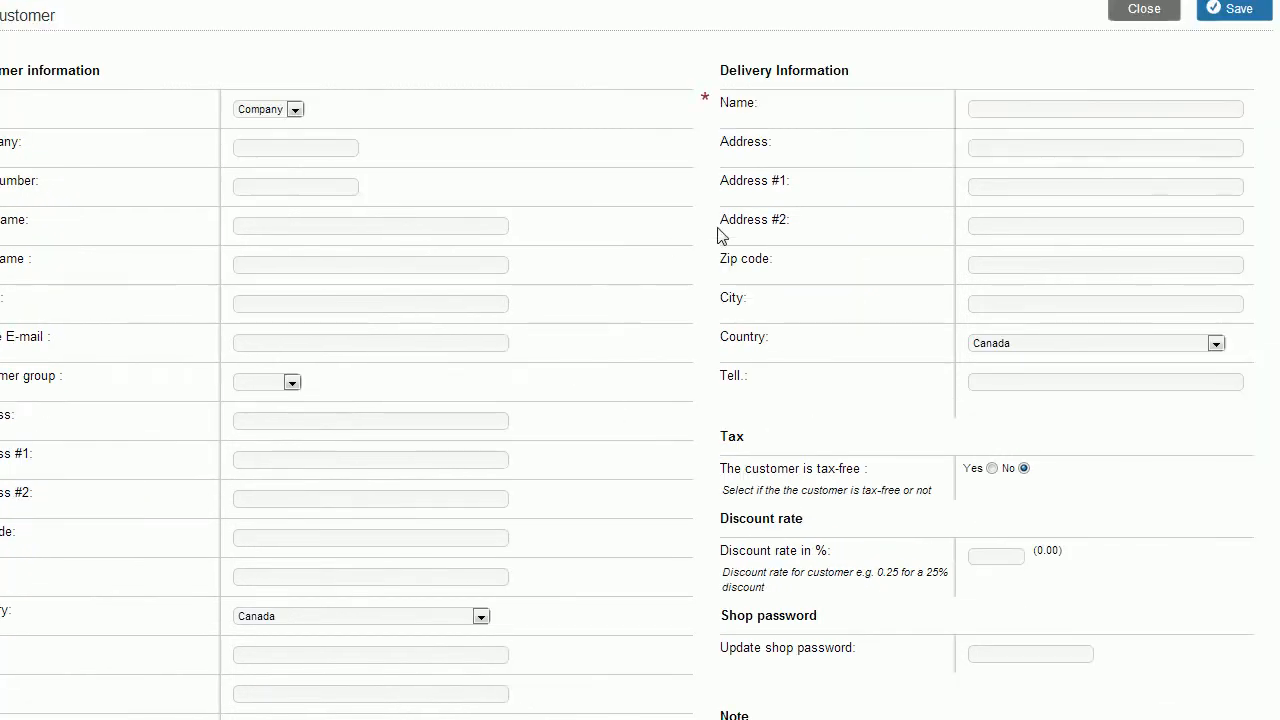
left_click(1144, 12)
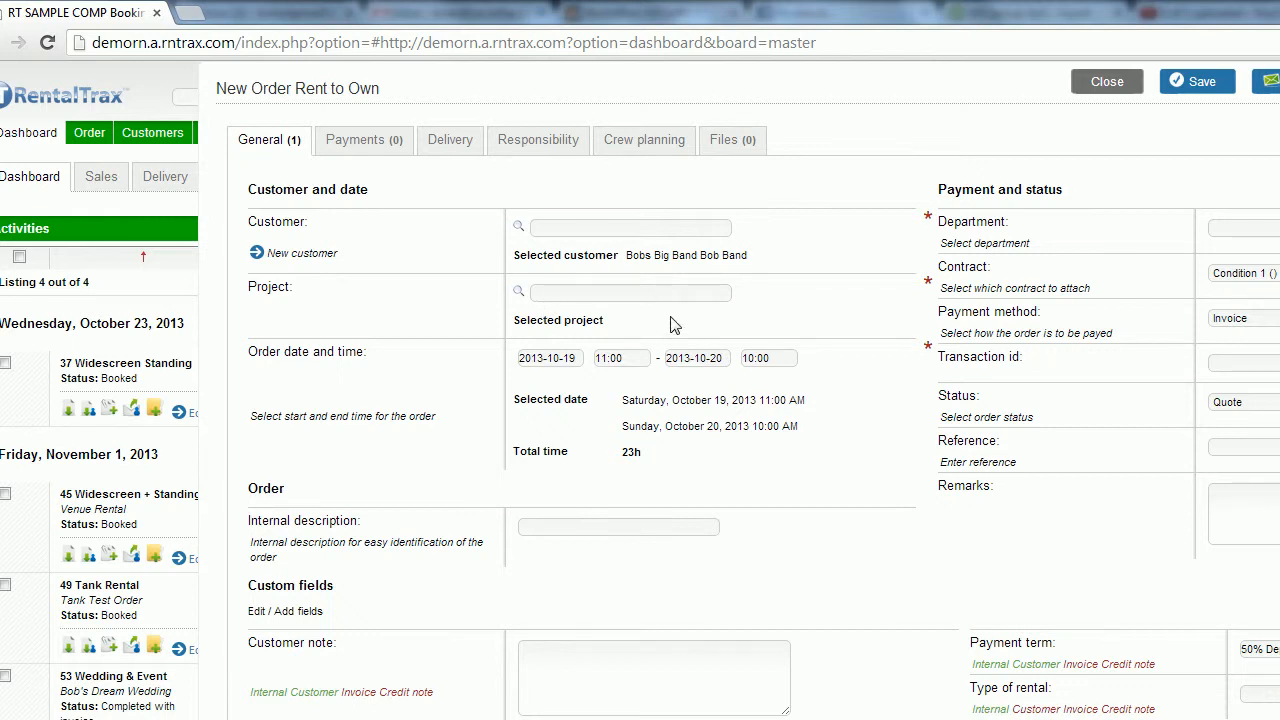
Search 'constr' and select Construction as the project.
left_click(674, 293)
type("constr")
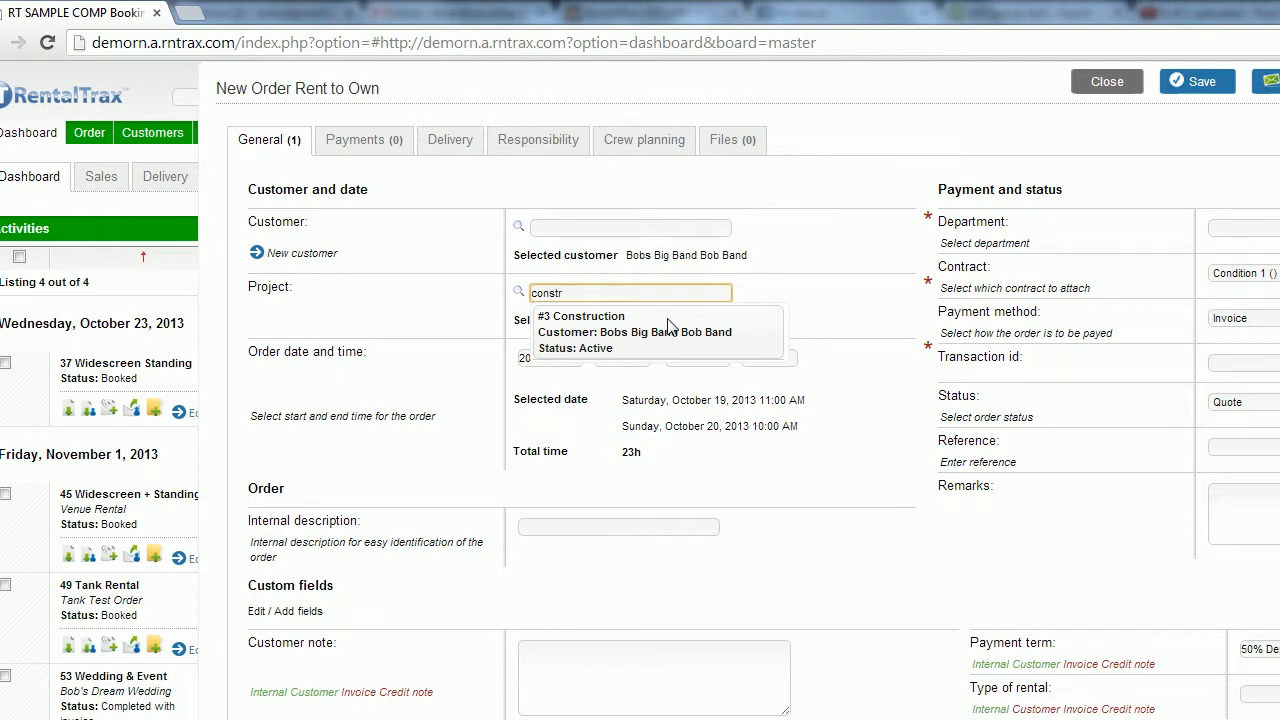
left_click(668, 326)
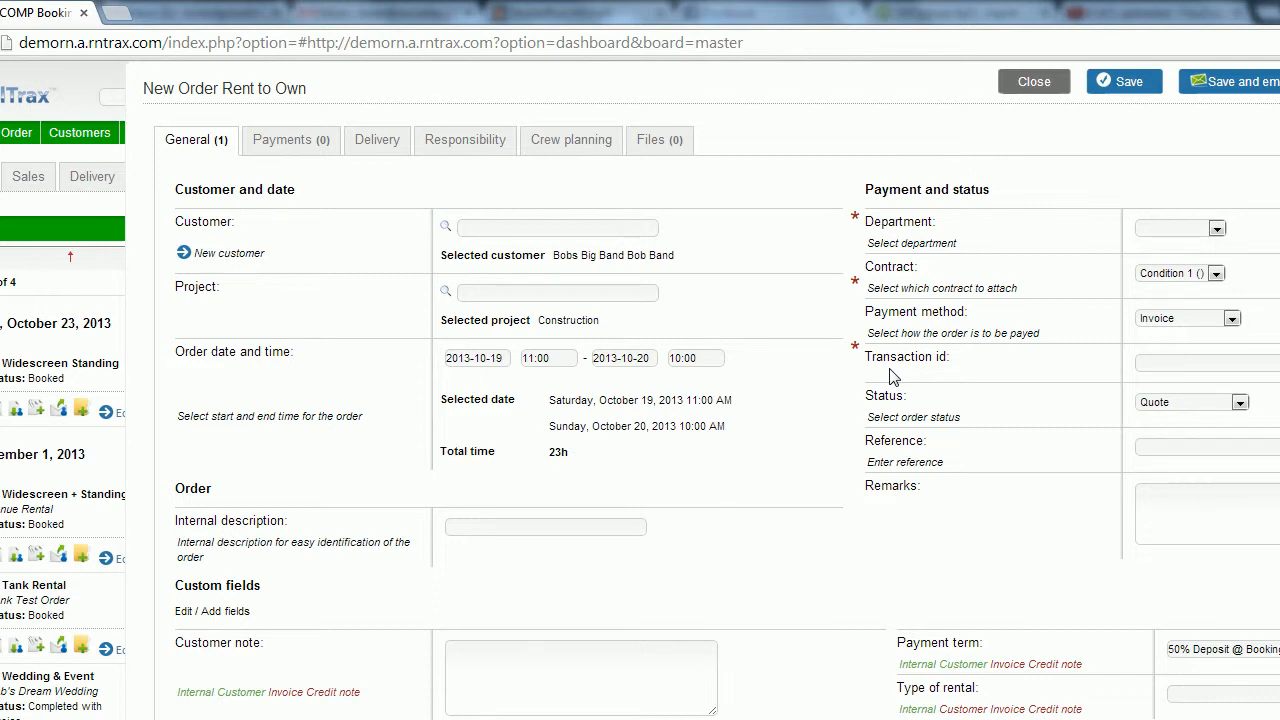
scroll(893, 376, "down", 1)
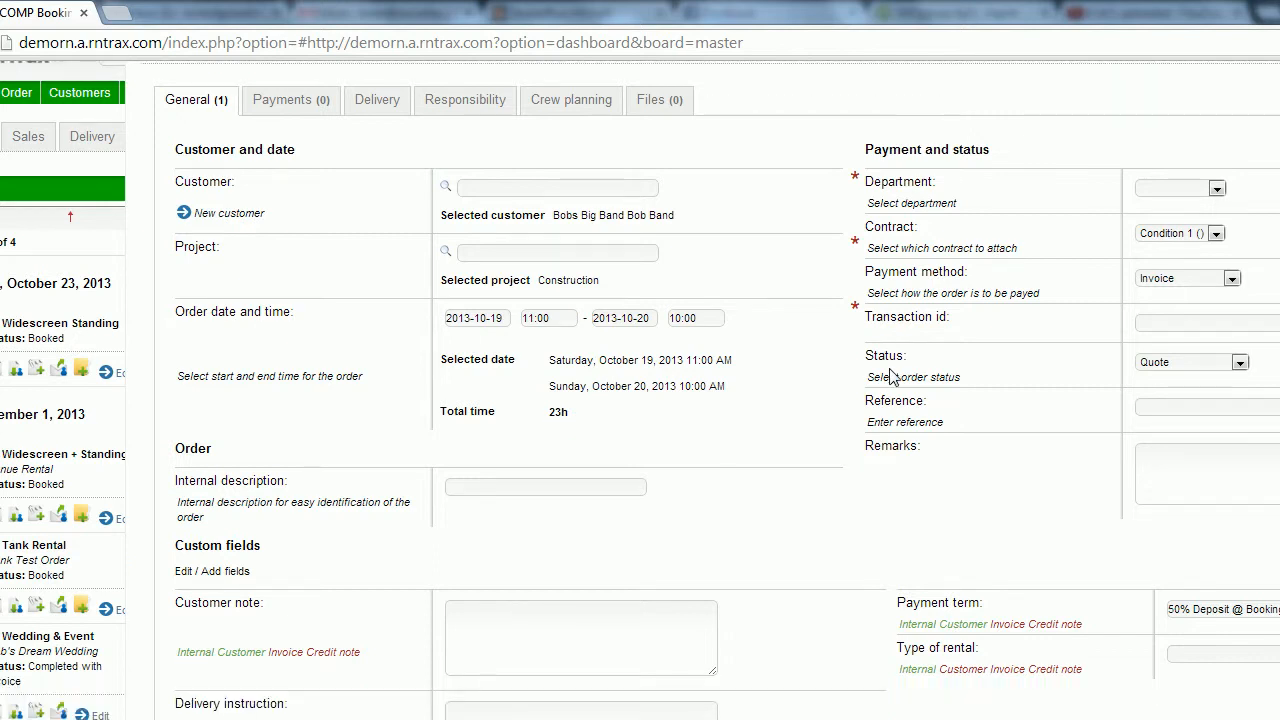
Set the rental period from Nov 1, 2013 11:00 to Nov 6, 2013 11:30.
left_click(483, 312)
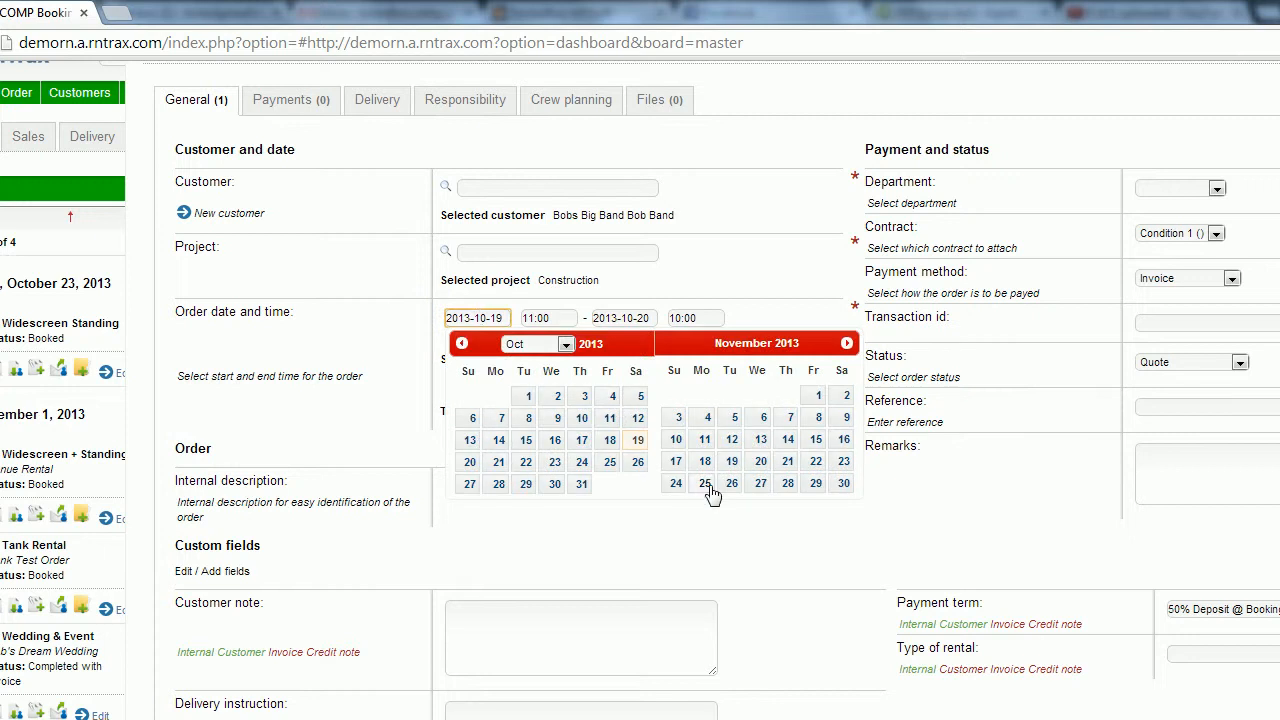
left_click(818, 398)
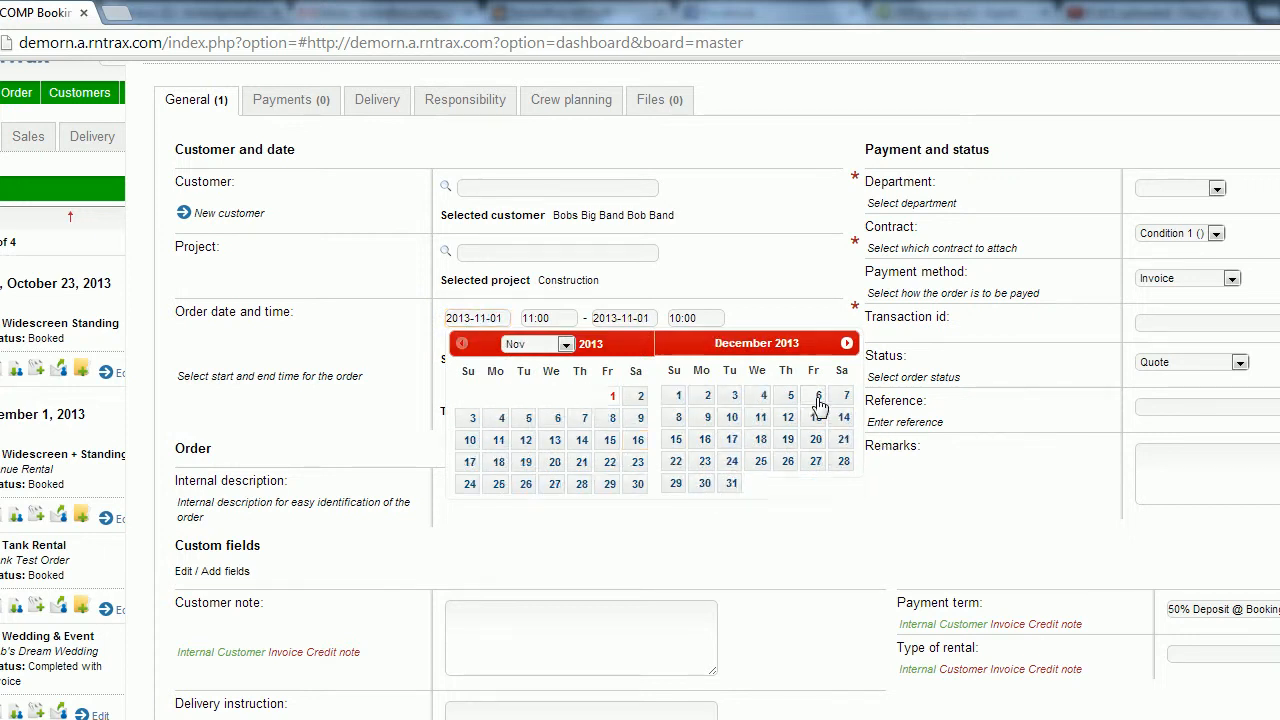
left_click(544, 320)
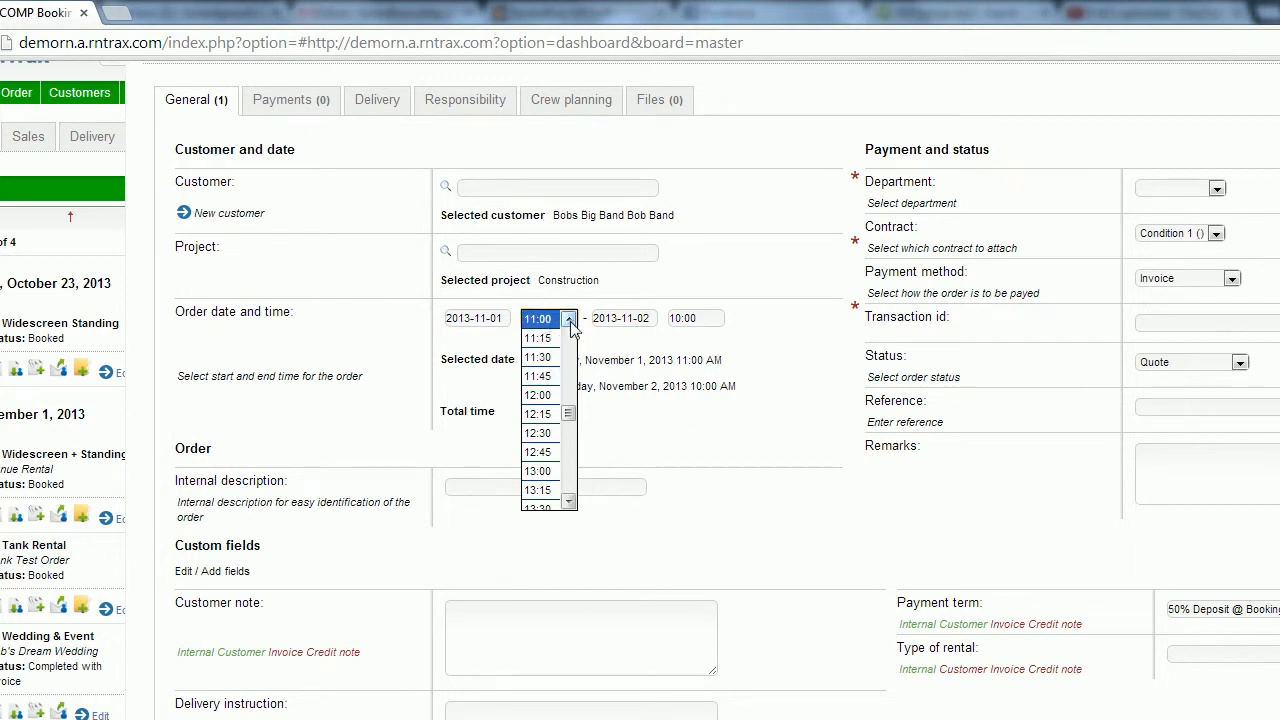
left_click(553, 320)
left_click(625, 318)
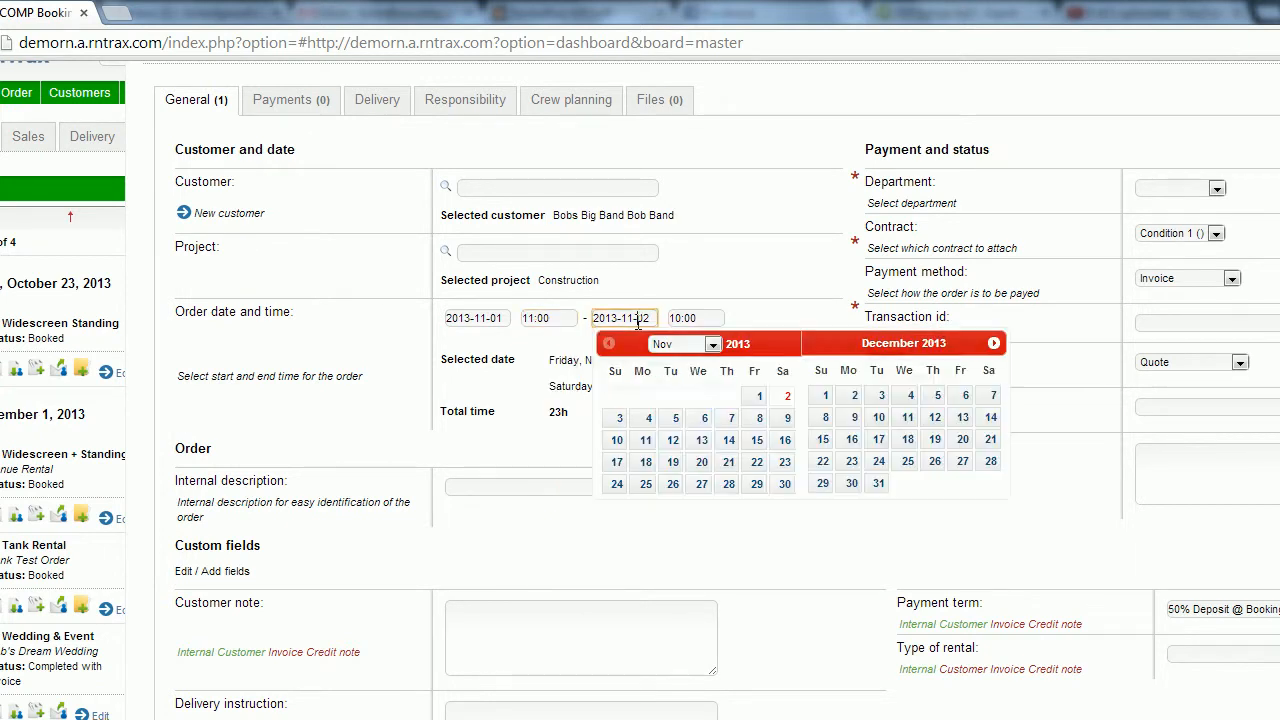
left_click(704, 418)
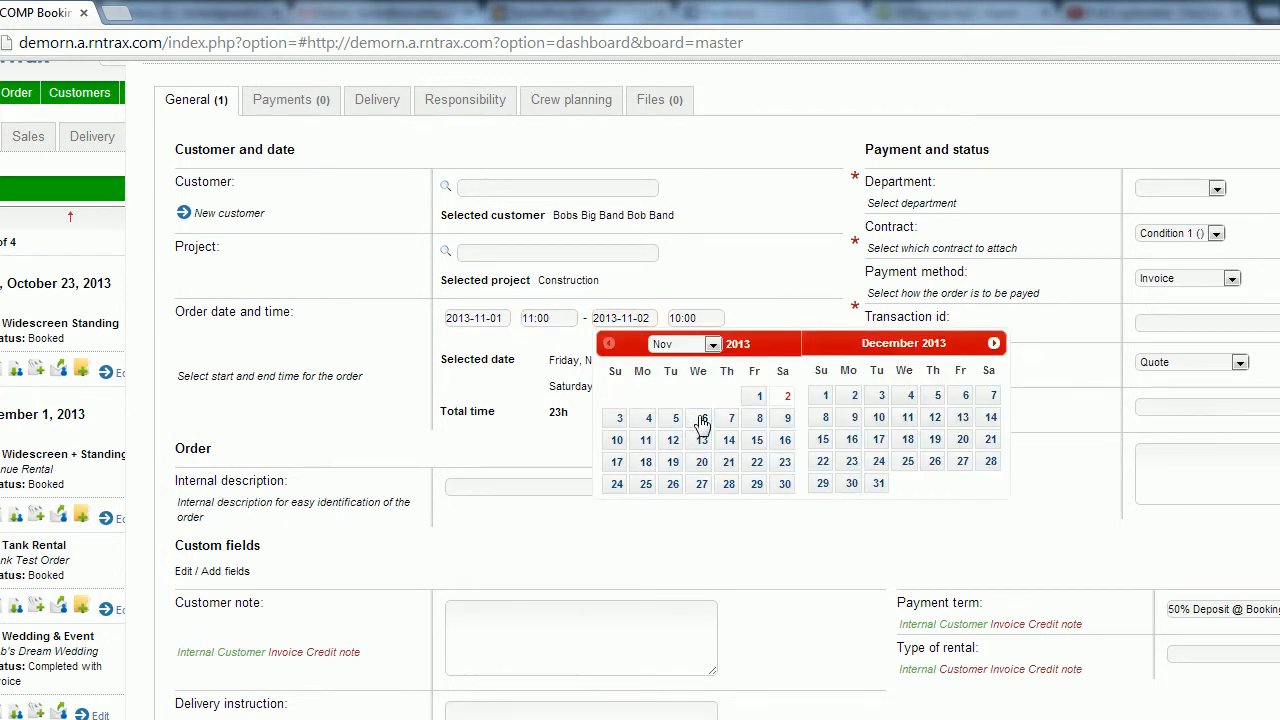
left_click(706, 320)
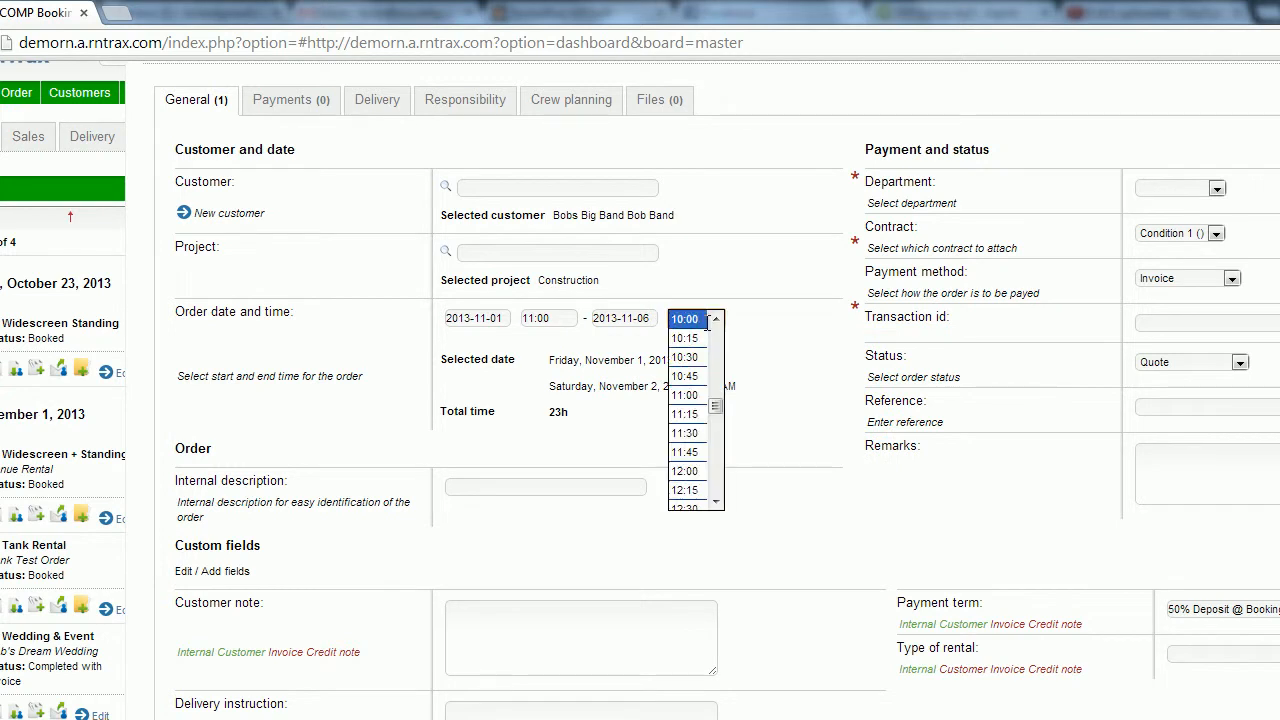
left_click(690, 435)
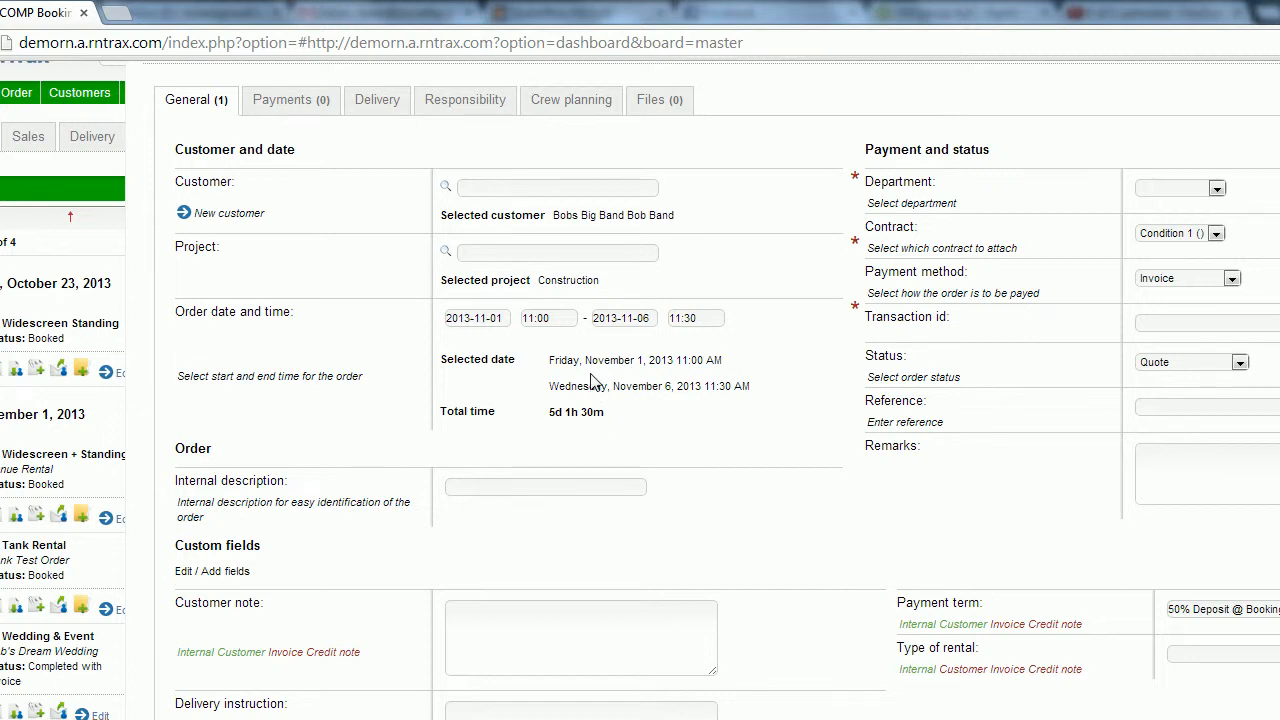
left_click(604, 483)
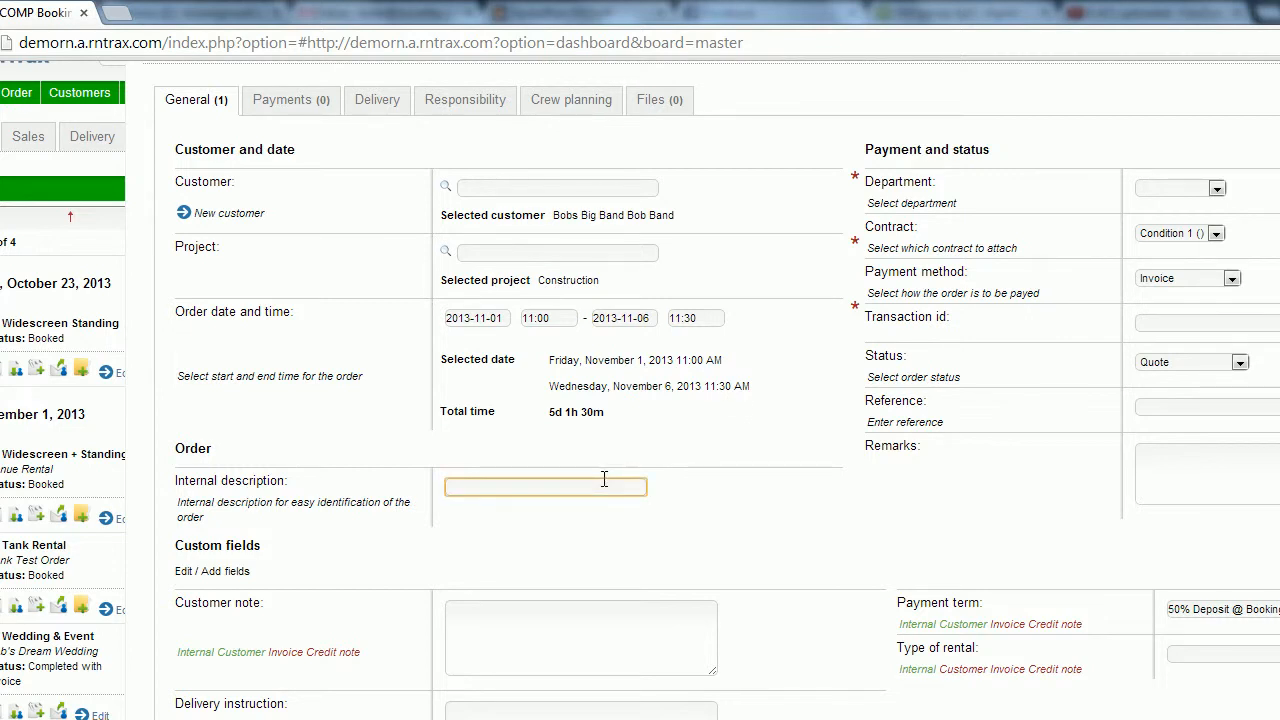
Enter 'Bobs Big Booking' as the internal description and assign the Tents department.
type("Bobs Big Booking")
left_click(748, 484)
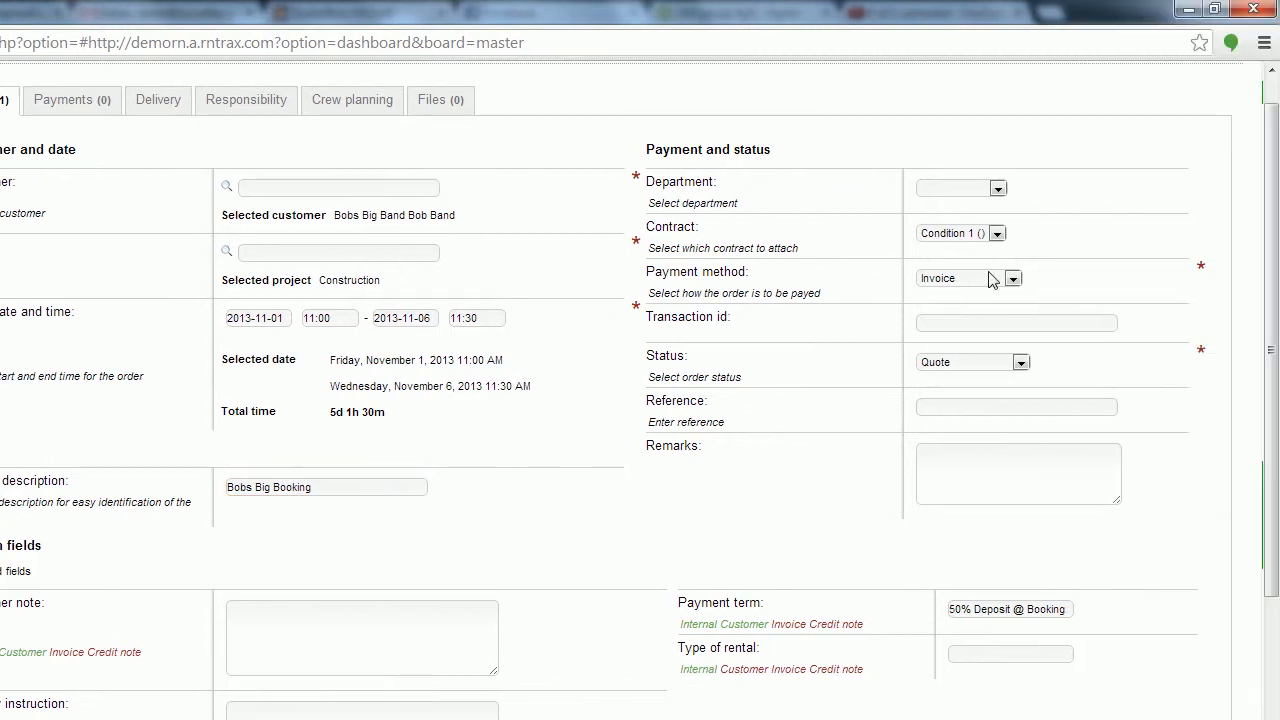
left_click(998, 190)
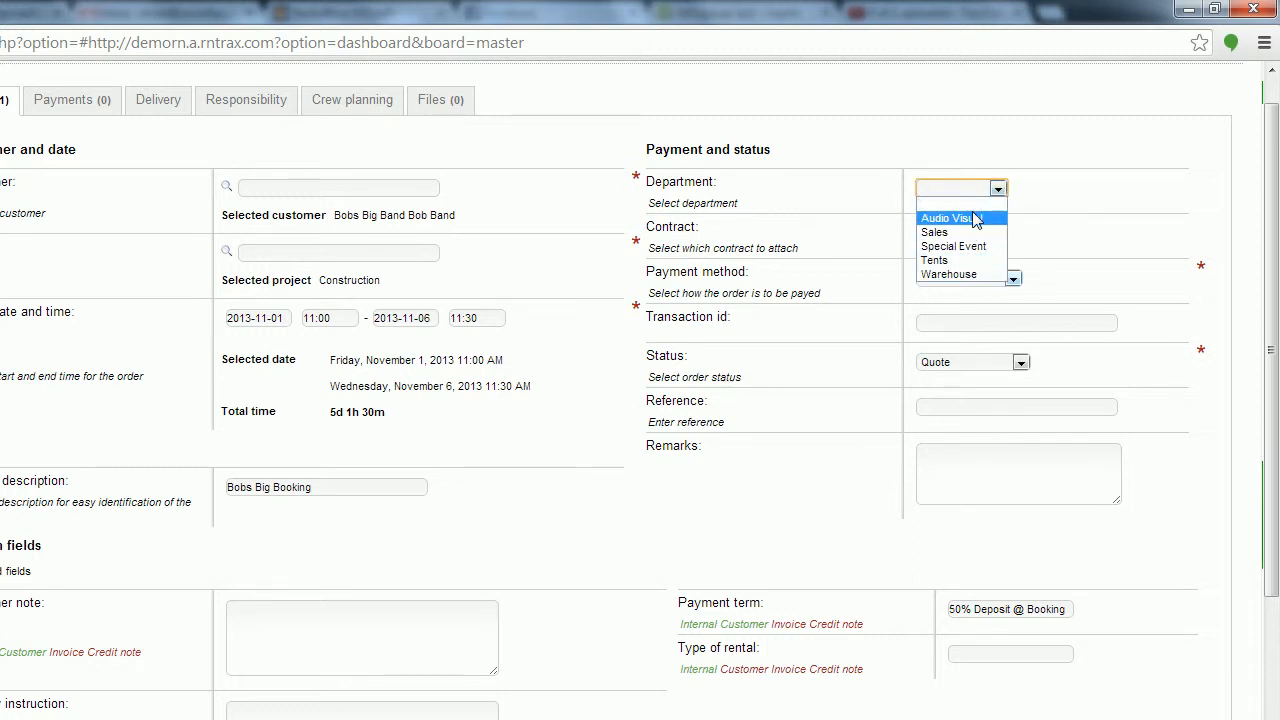
left_click(968, 262)
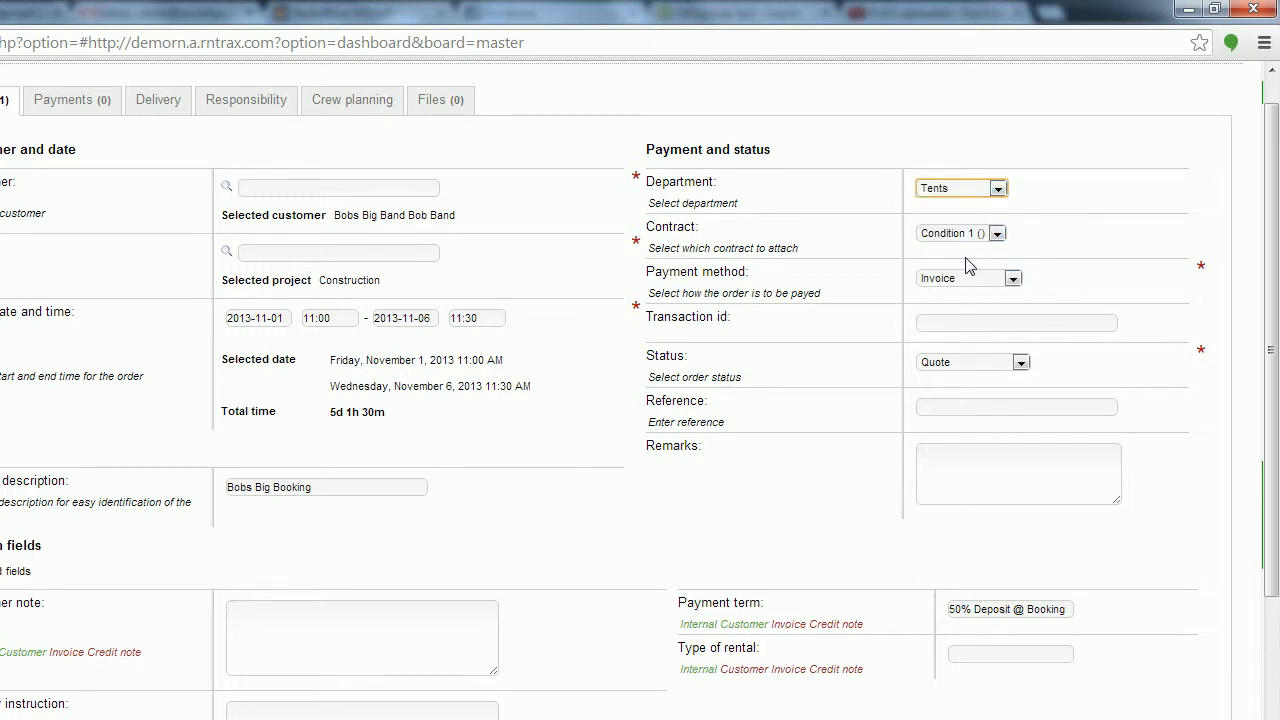
left_click(1095, 213)
Attach the Condition 1 () contract and keep Invoice as the payment method.
left_click(994, 236)
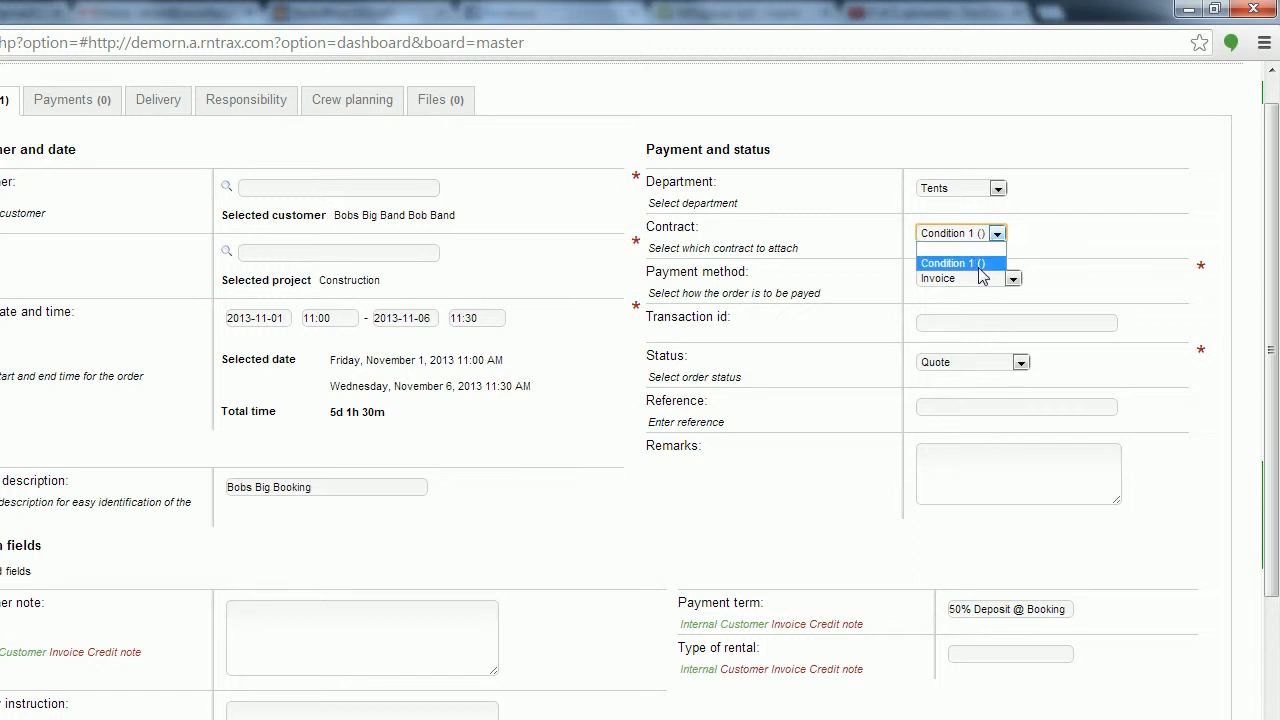
left_click(981, 264)
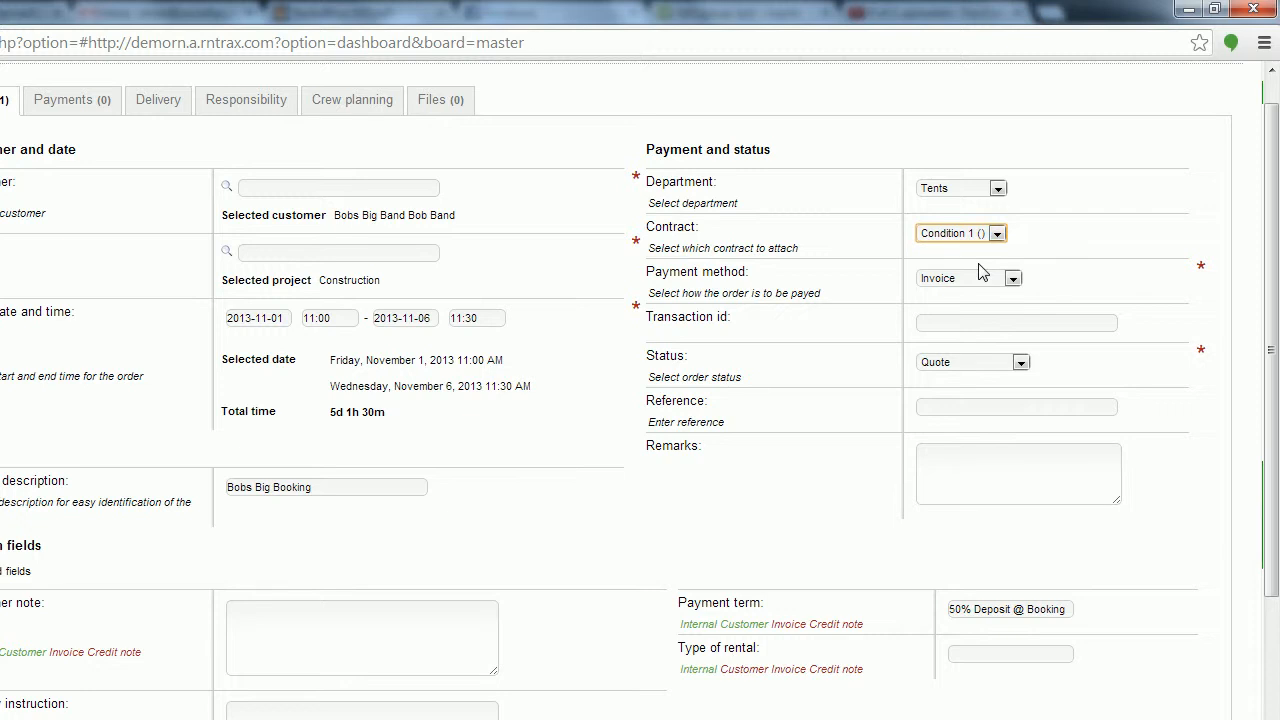
left_click(1062, 241)
double_click(1062, 241)
left_click(1062, 241)
left_click(1015, 279)
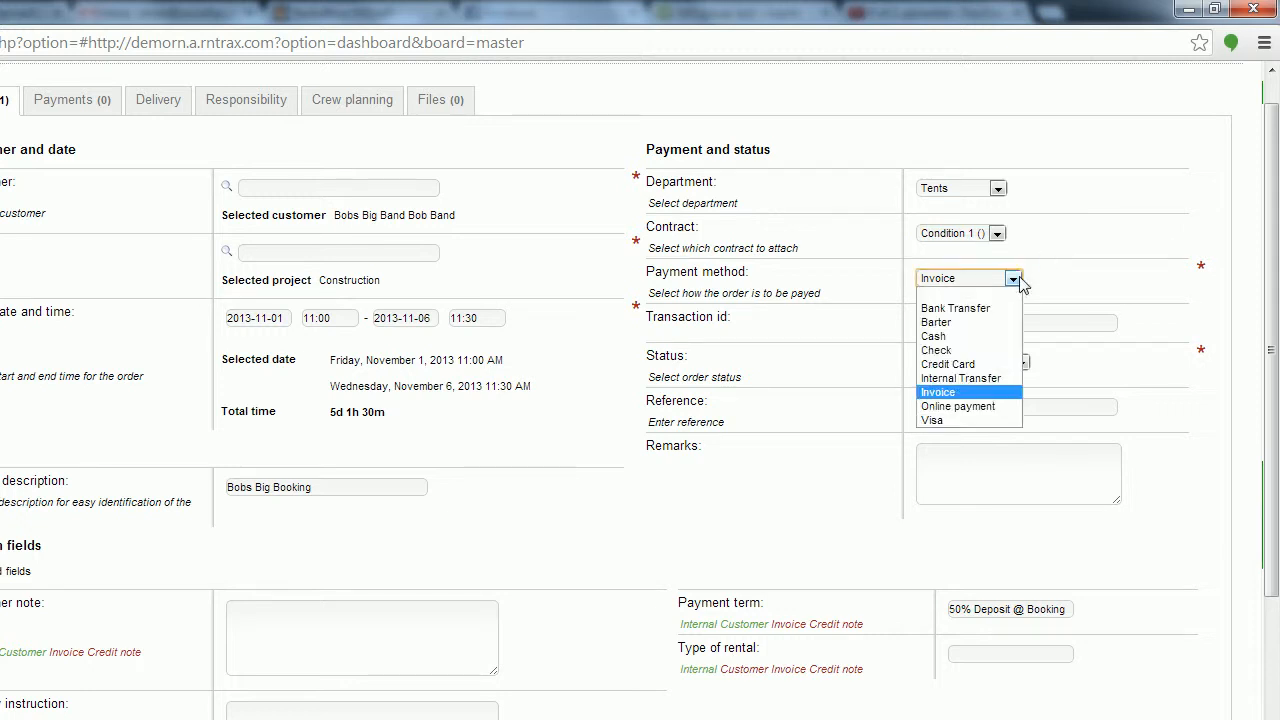
left_click(955, 394)
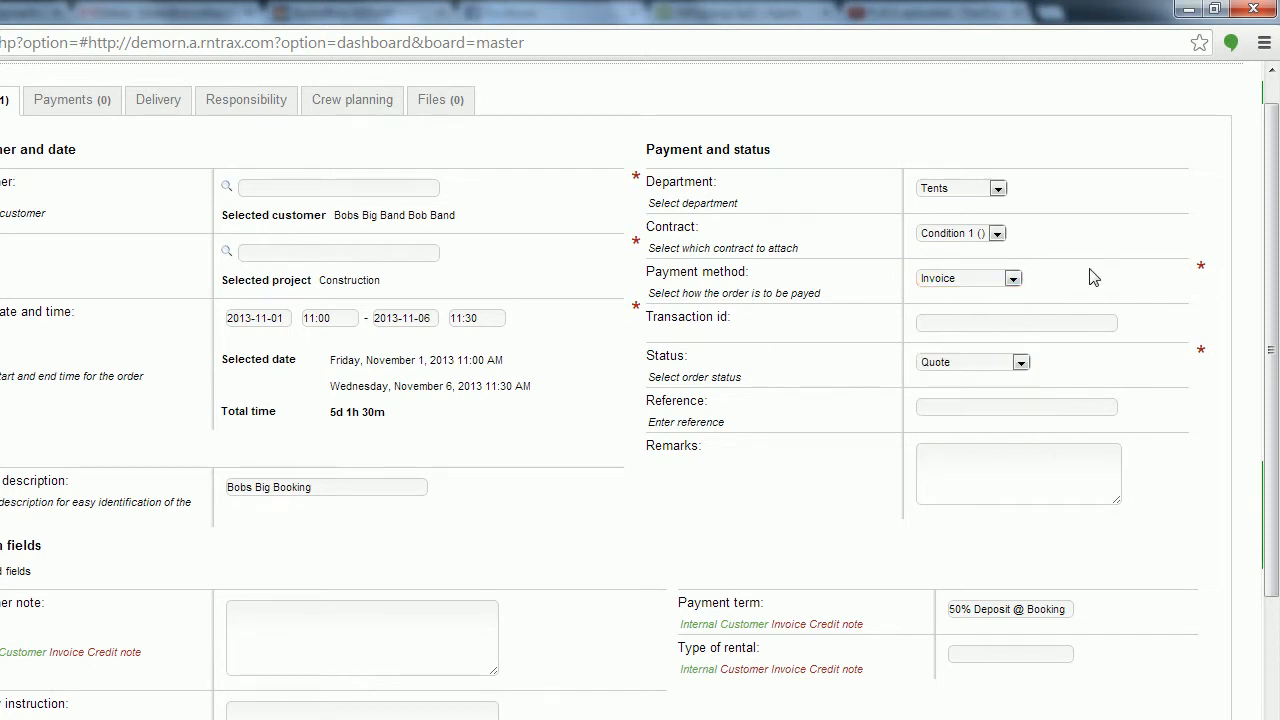
left_click(986, 327)
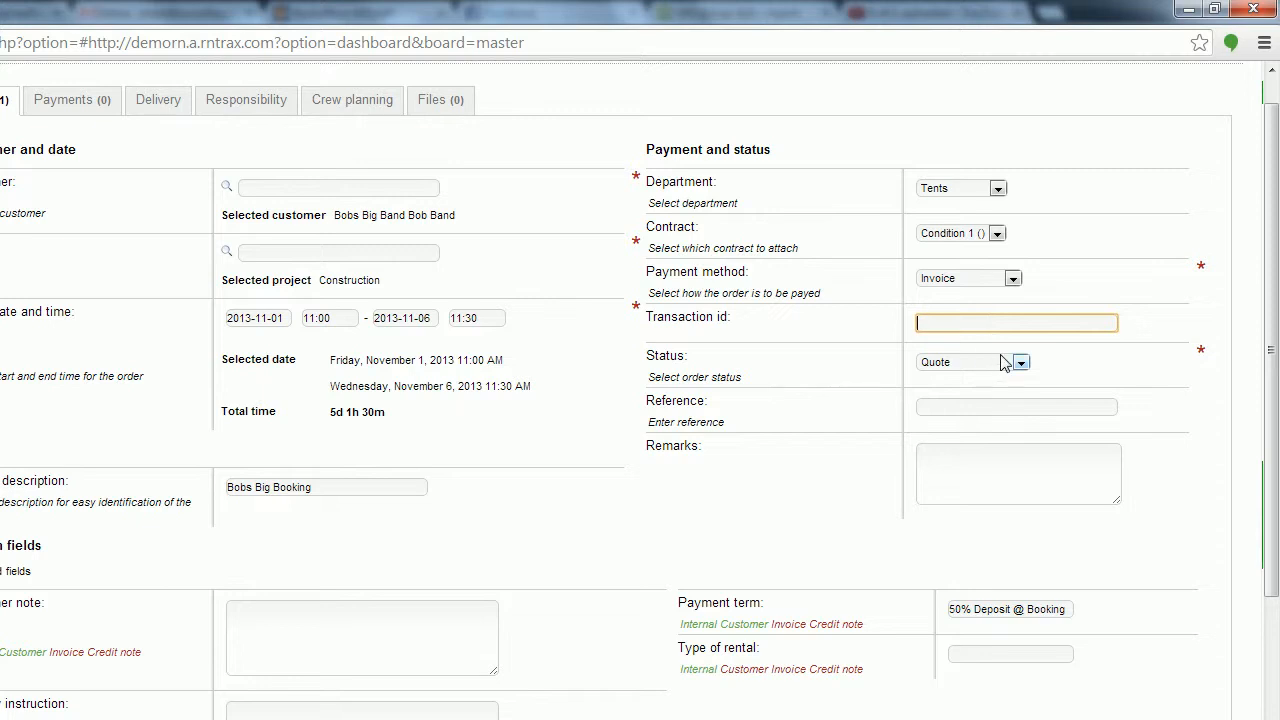
Switch the order status to Price Calculation, then Quote, and finally Booked.
left_click(1058, 362)
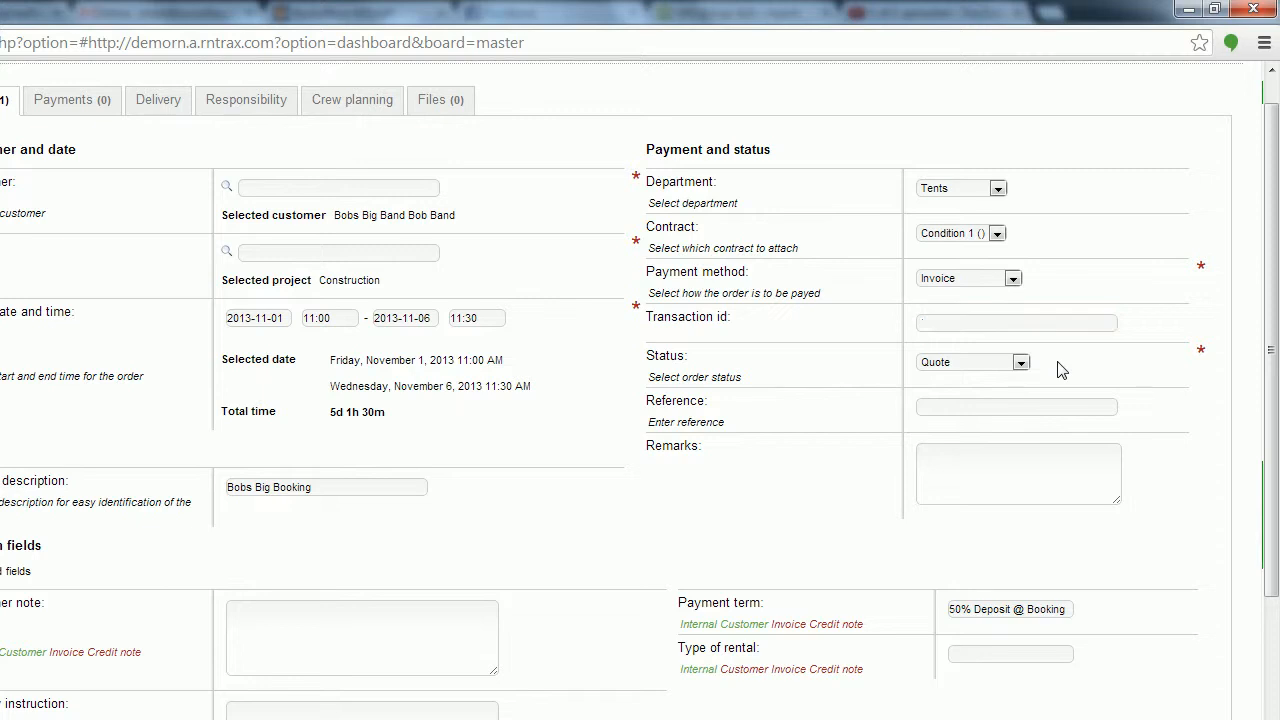
scroll(1058, 362, "down", 1)
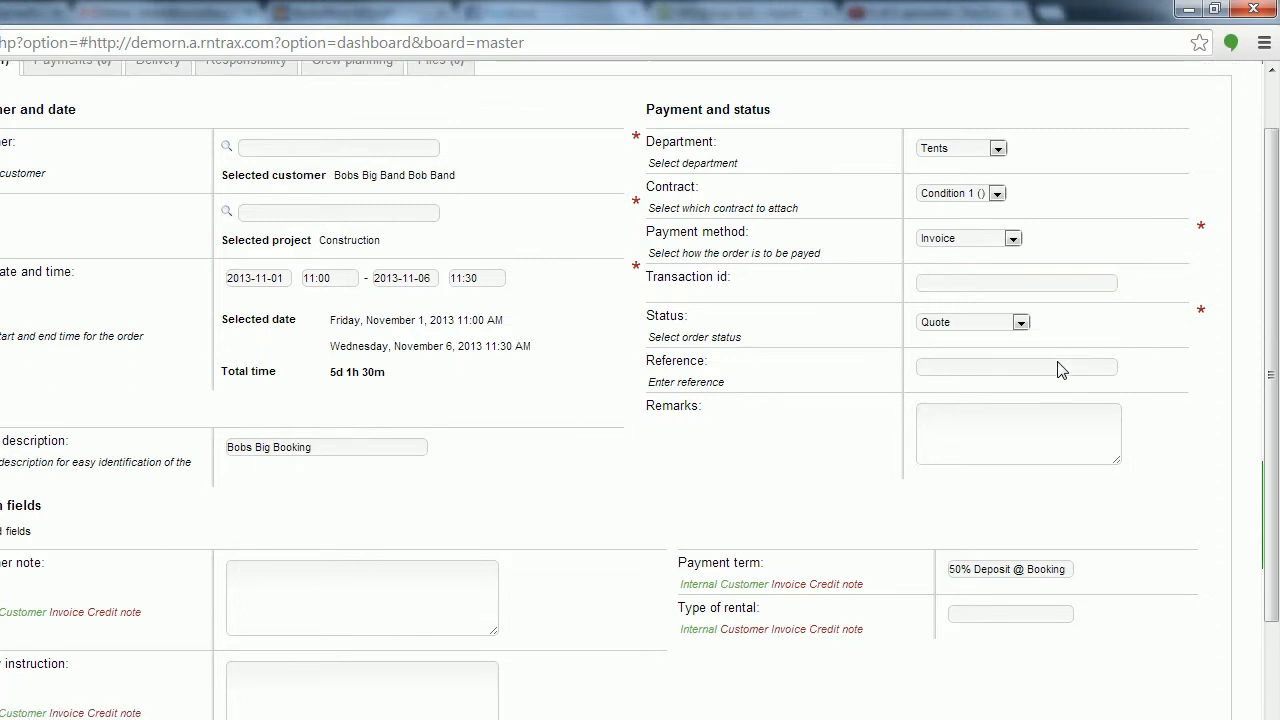
left_click(1021, 322)
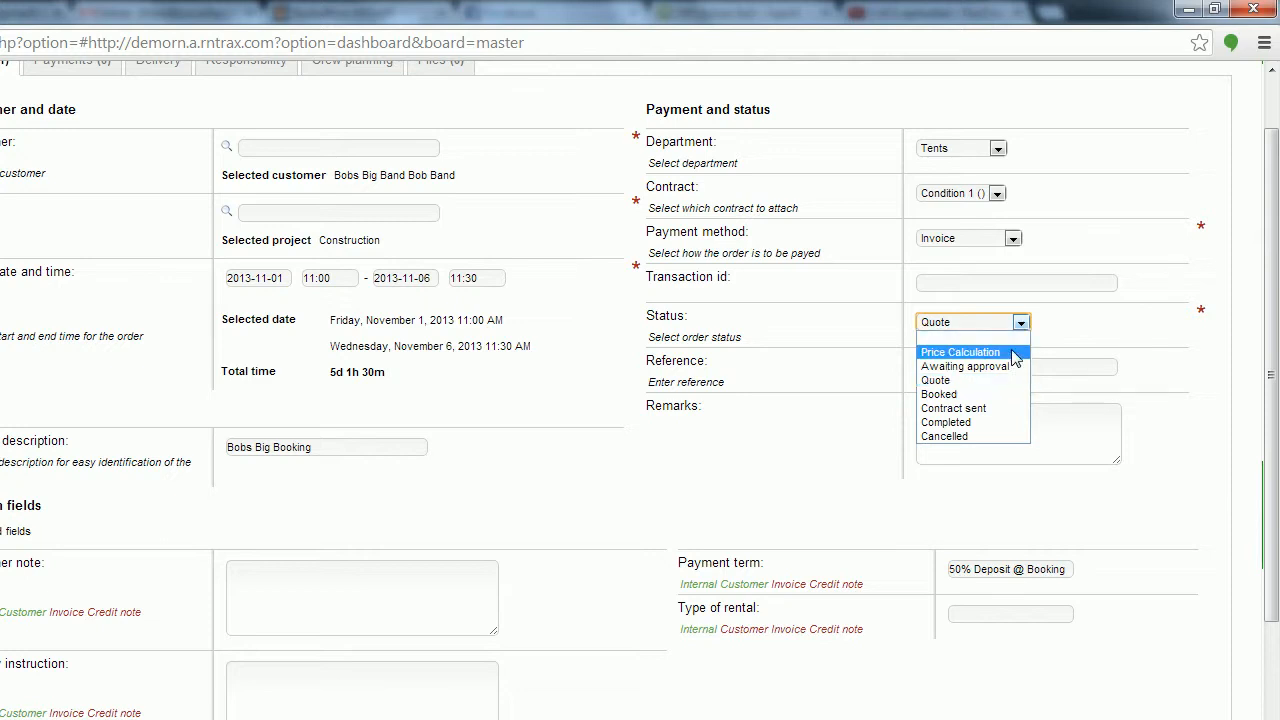
left_click(1015, 358)
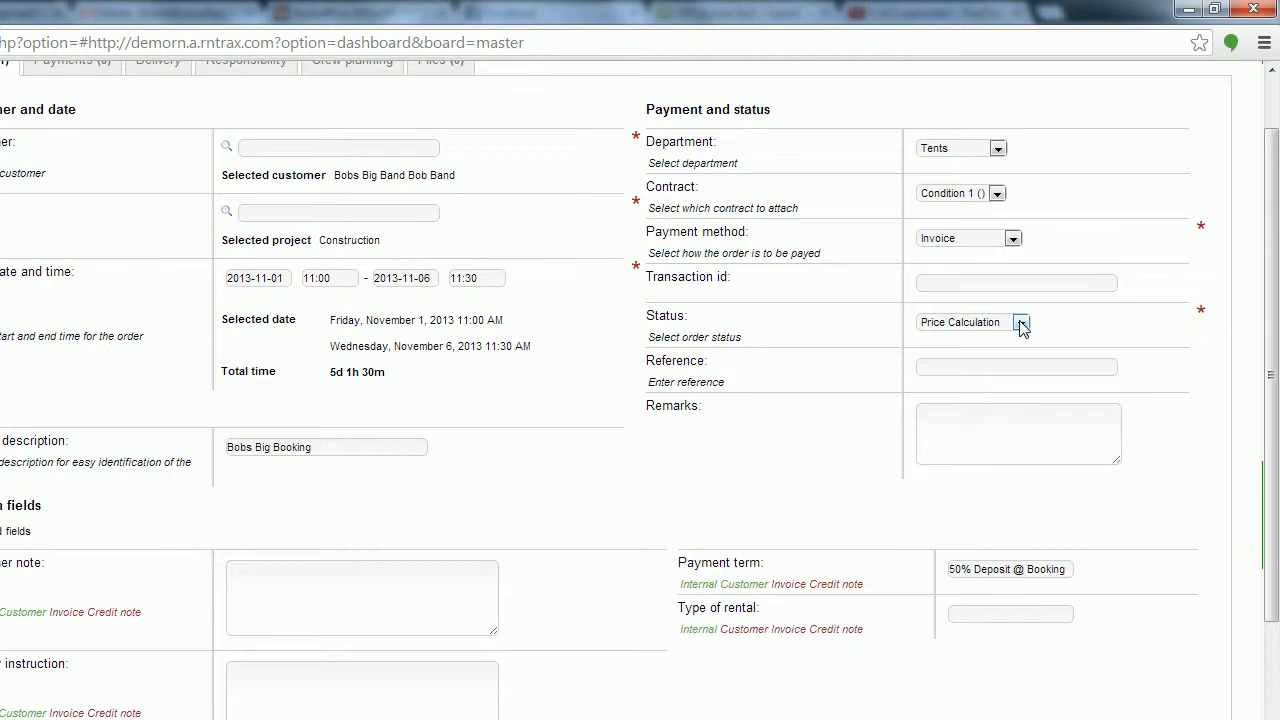
left_click(1020, 323)
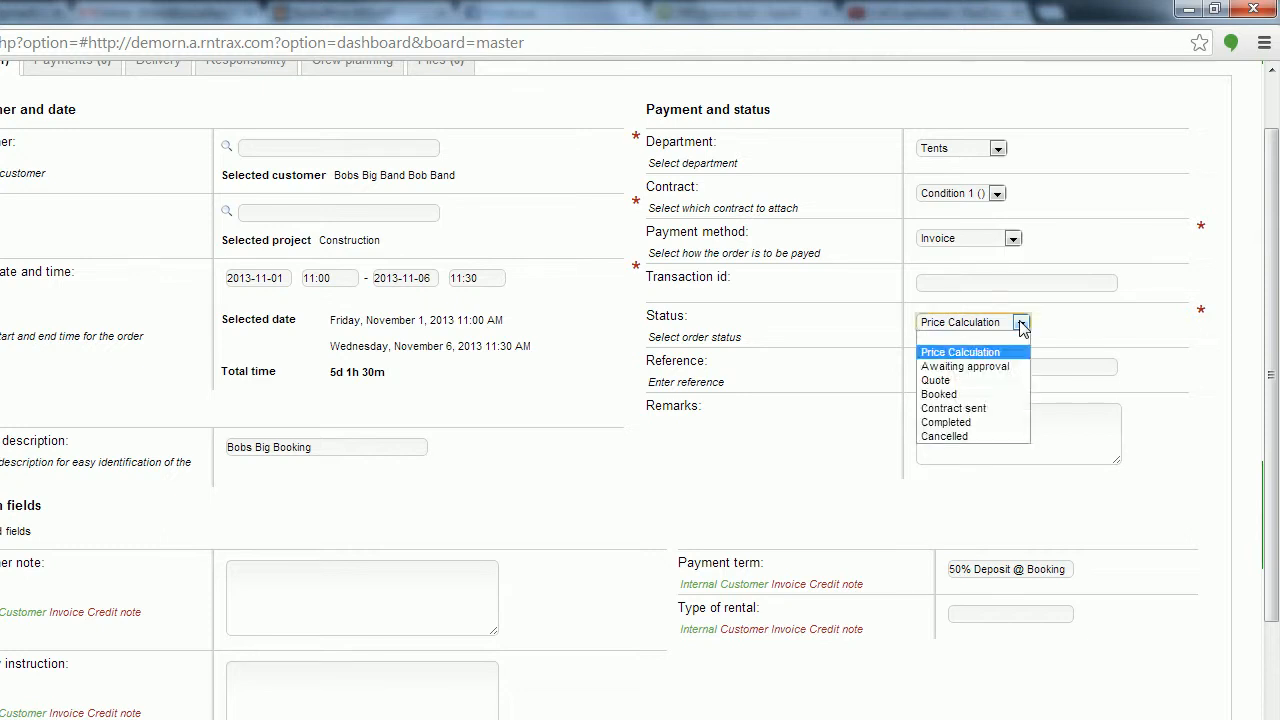
left_click(984, 382)
left_click(1113, 345)
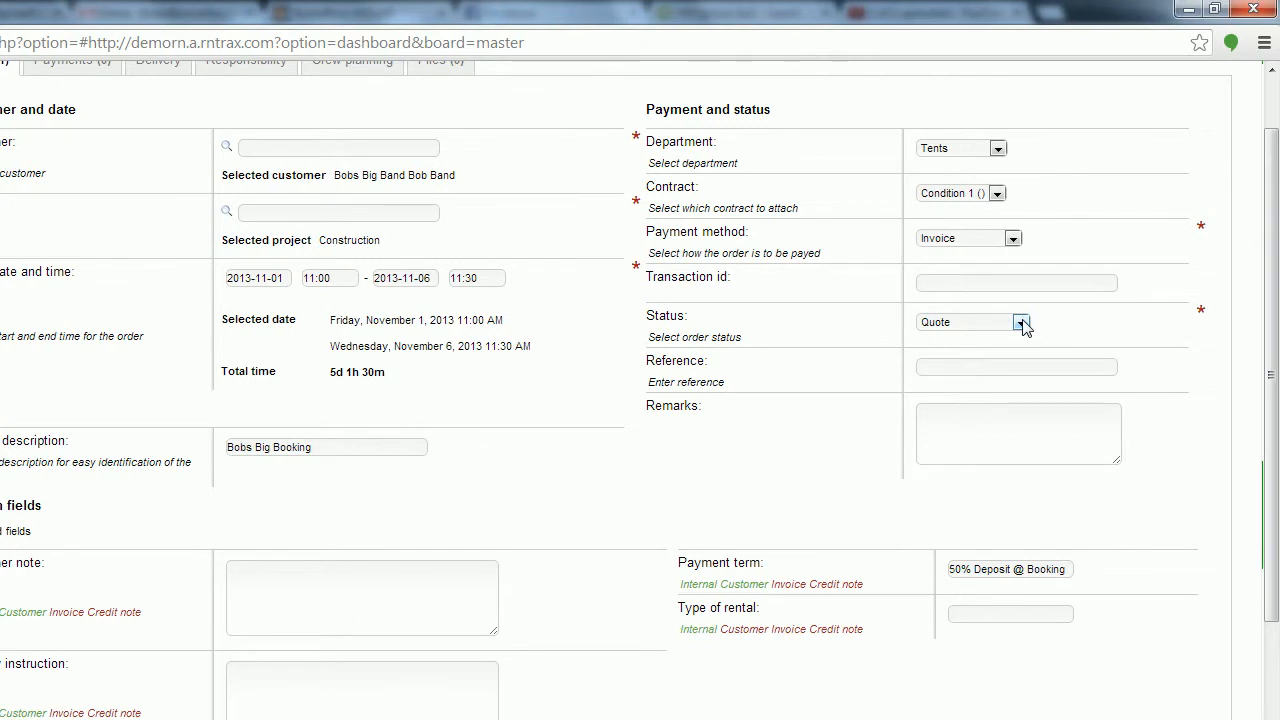
left_click(1021, 323)
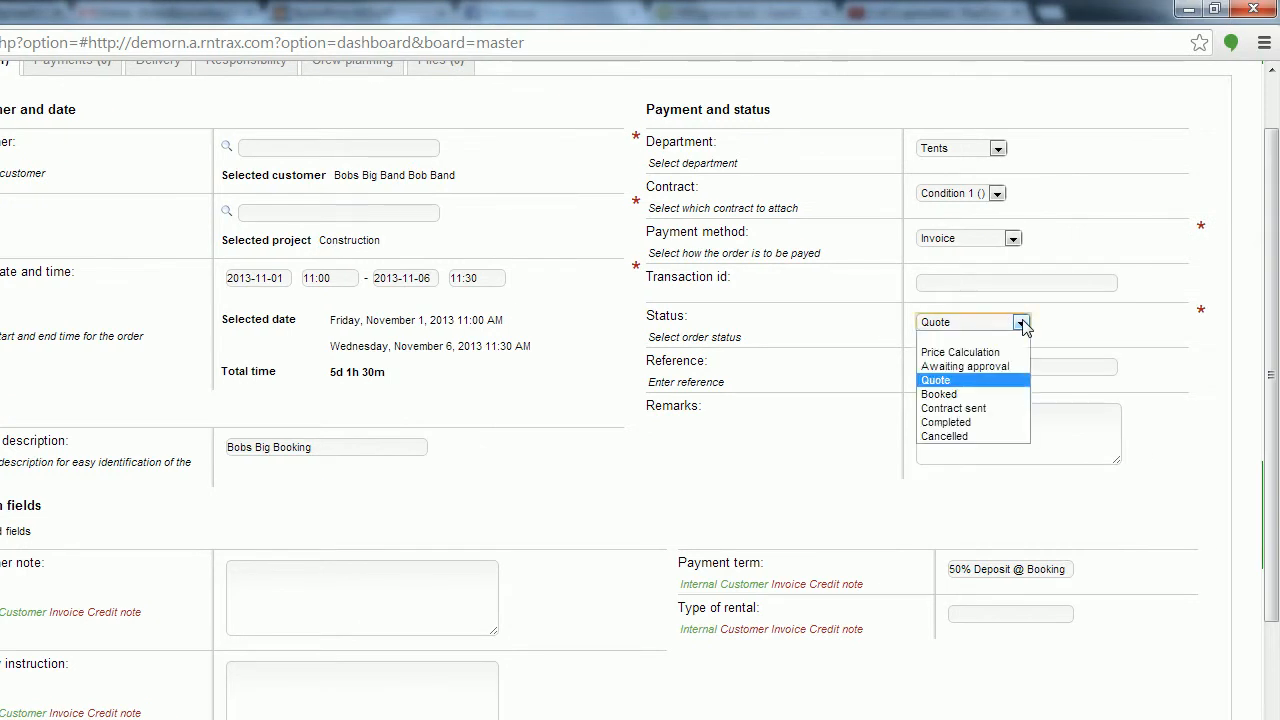
left_click(957, 395)
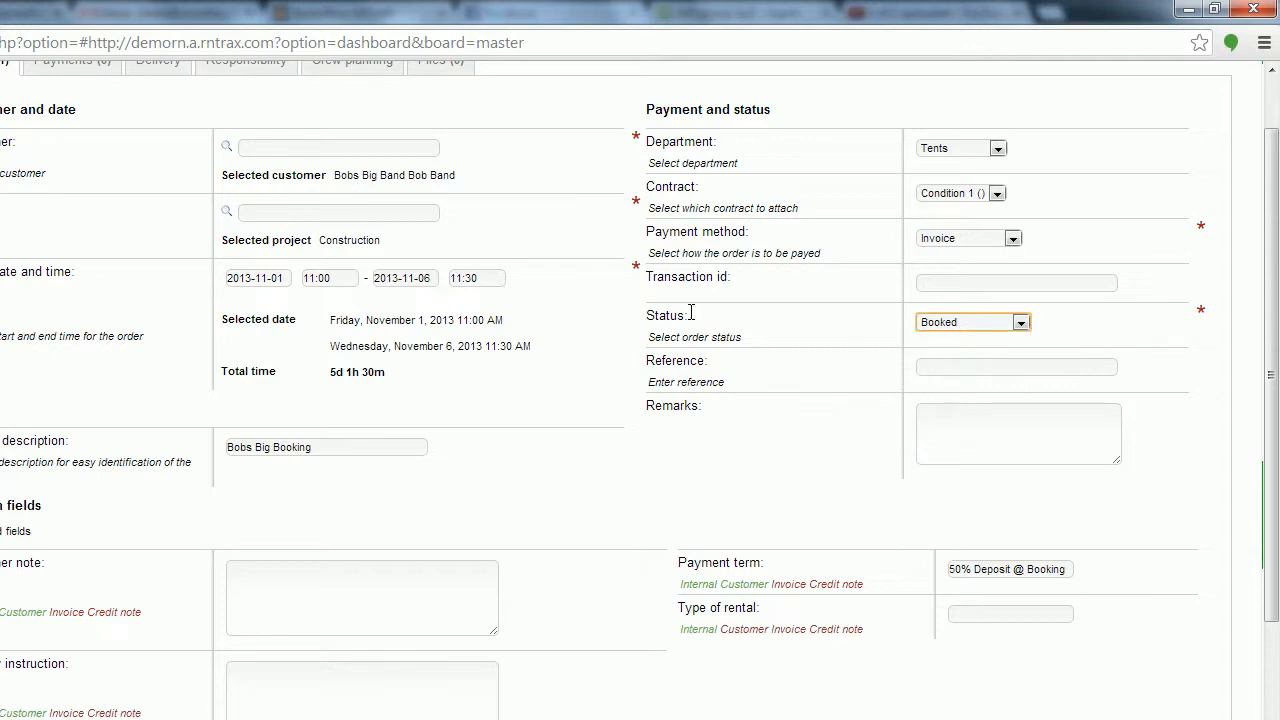
left_click(1069, 318)
Write 'Customer is a great client' in the Customer note field, correcting a typo.
scroll(145, 520, "down", 3)
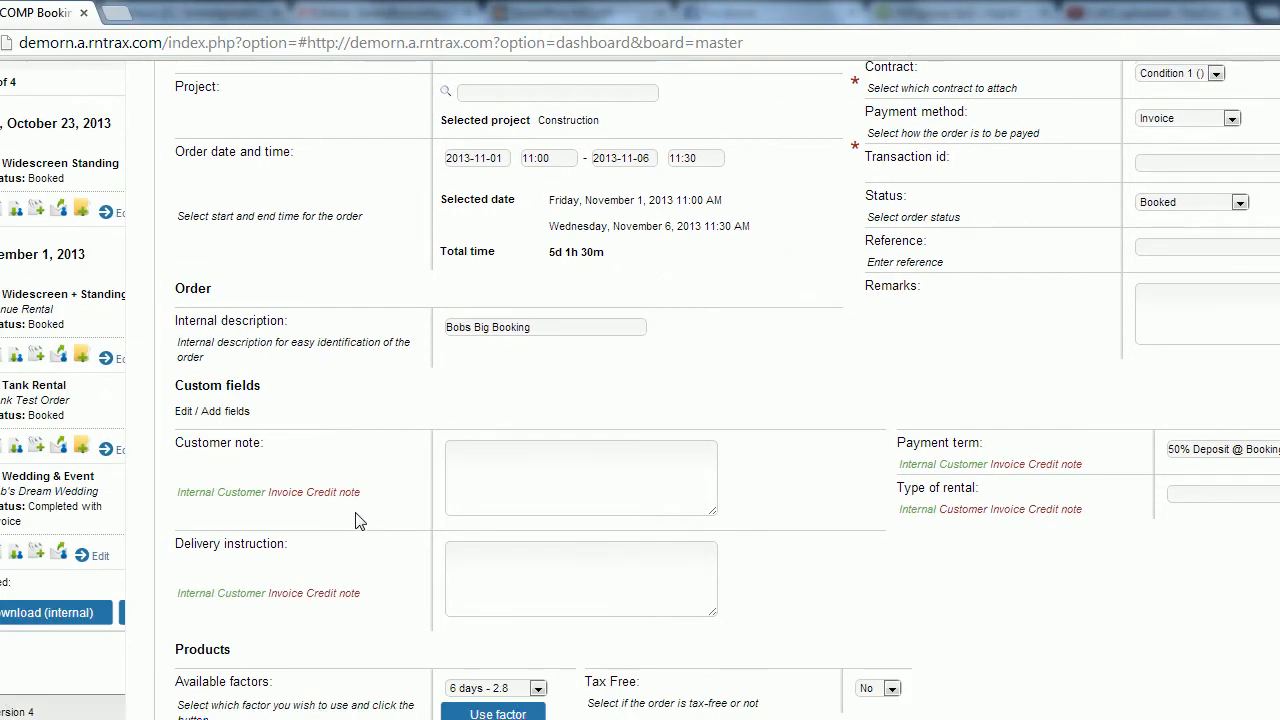
scroll(358, 520, "down", 2)
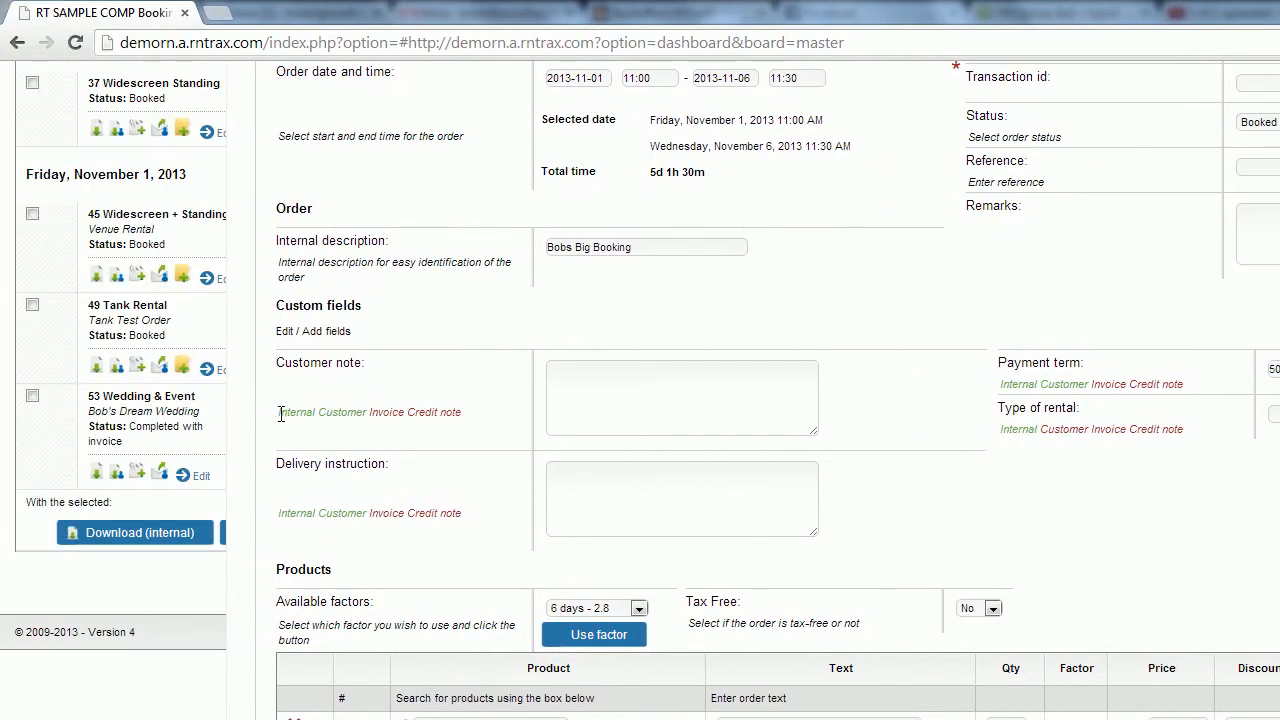
left_click_drag(280, 414, 469, 411)
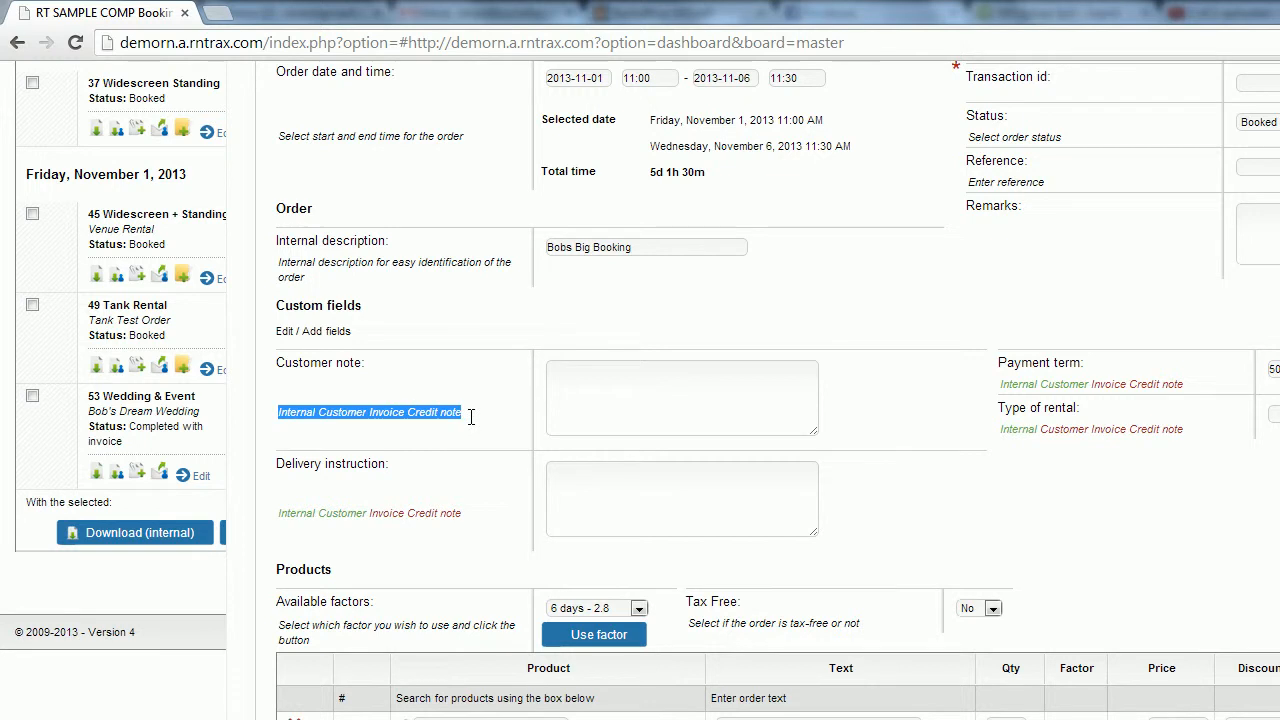
left_click(395, 380)
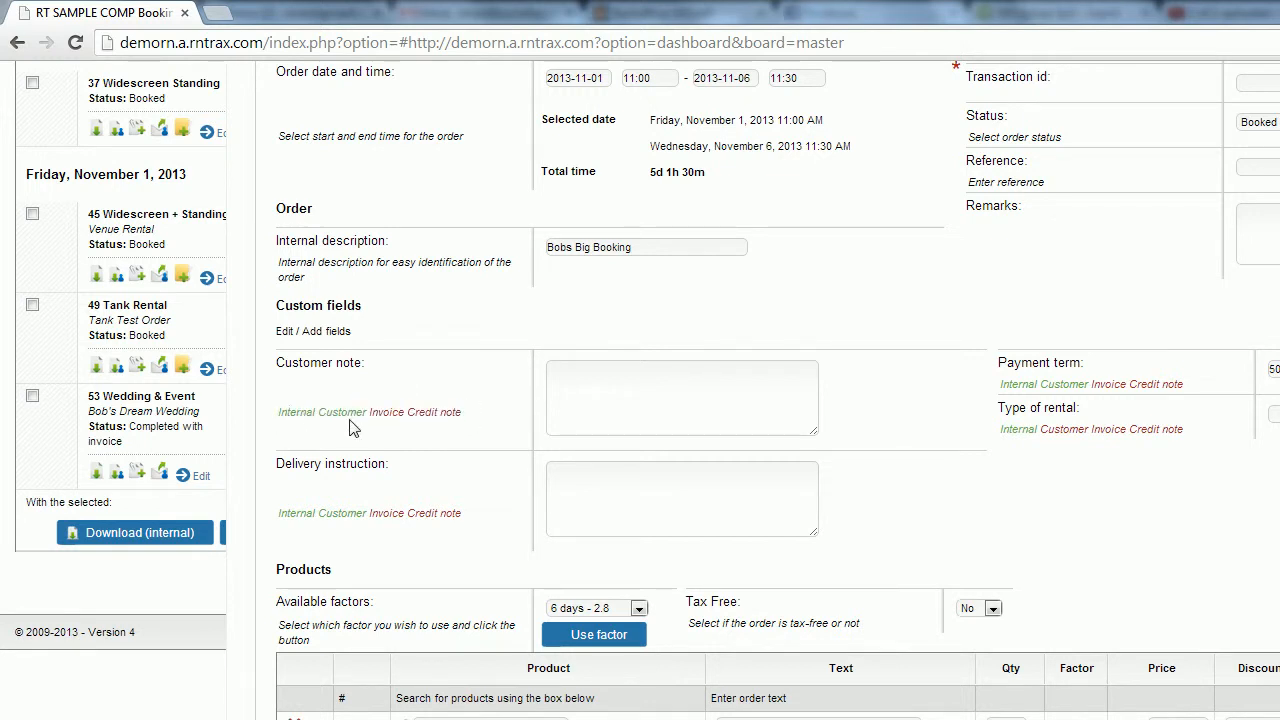
left_click(638, 417)
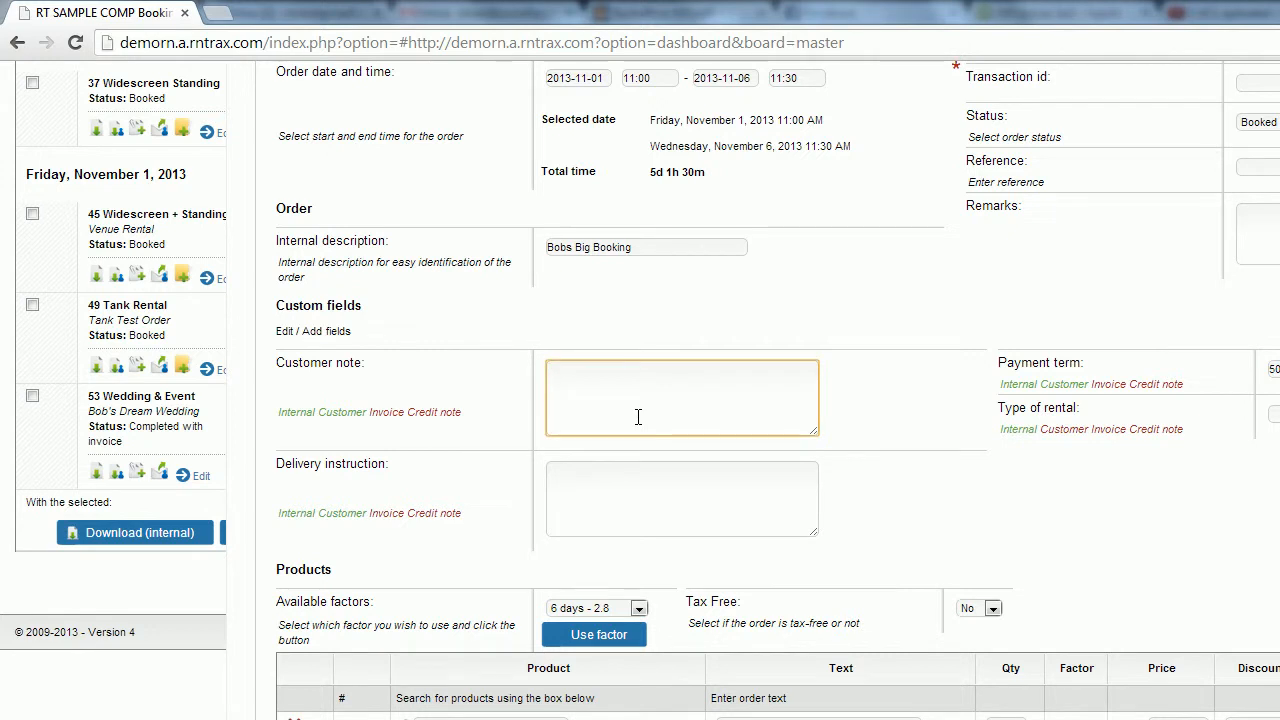
type("Customer is a greatr")
key("BackSpace")
type("client")
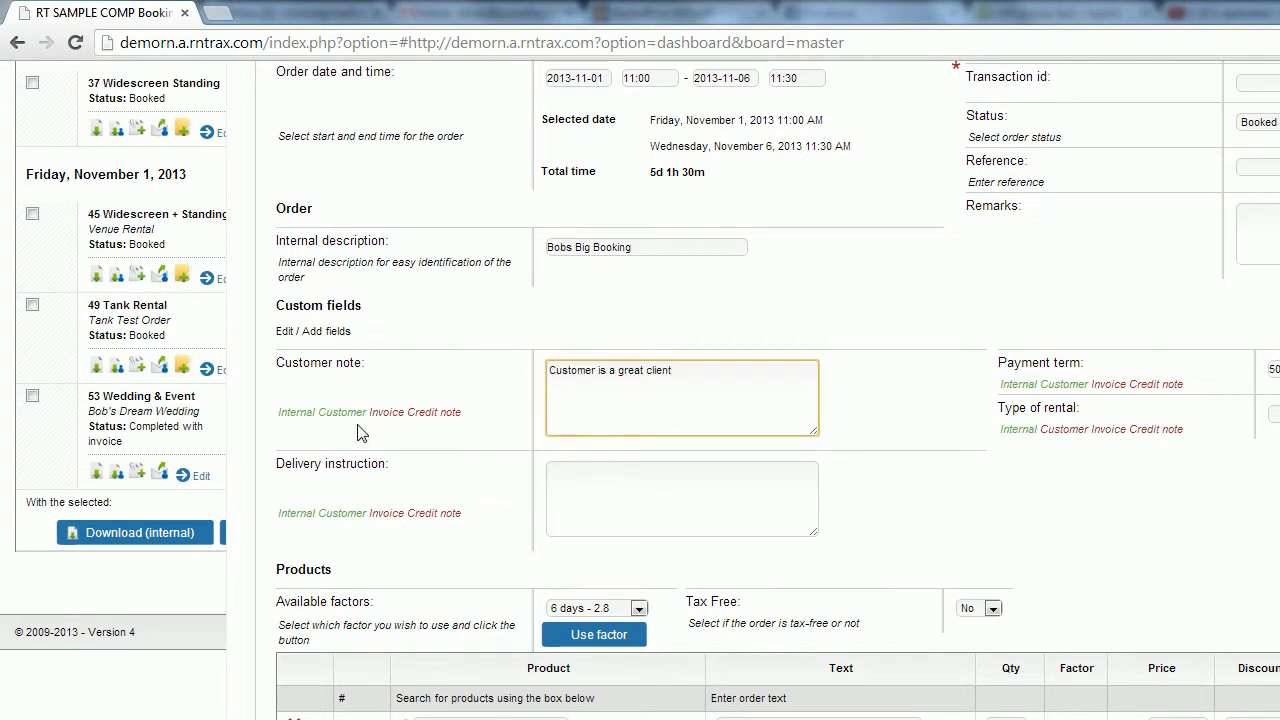
left_click(354, 412)
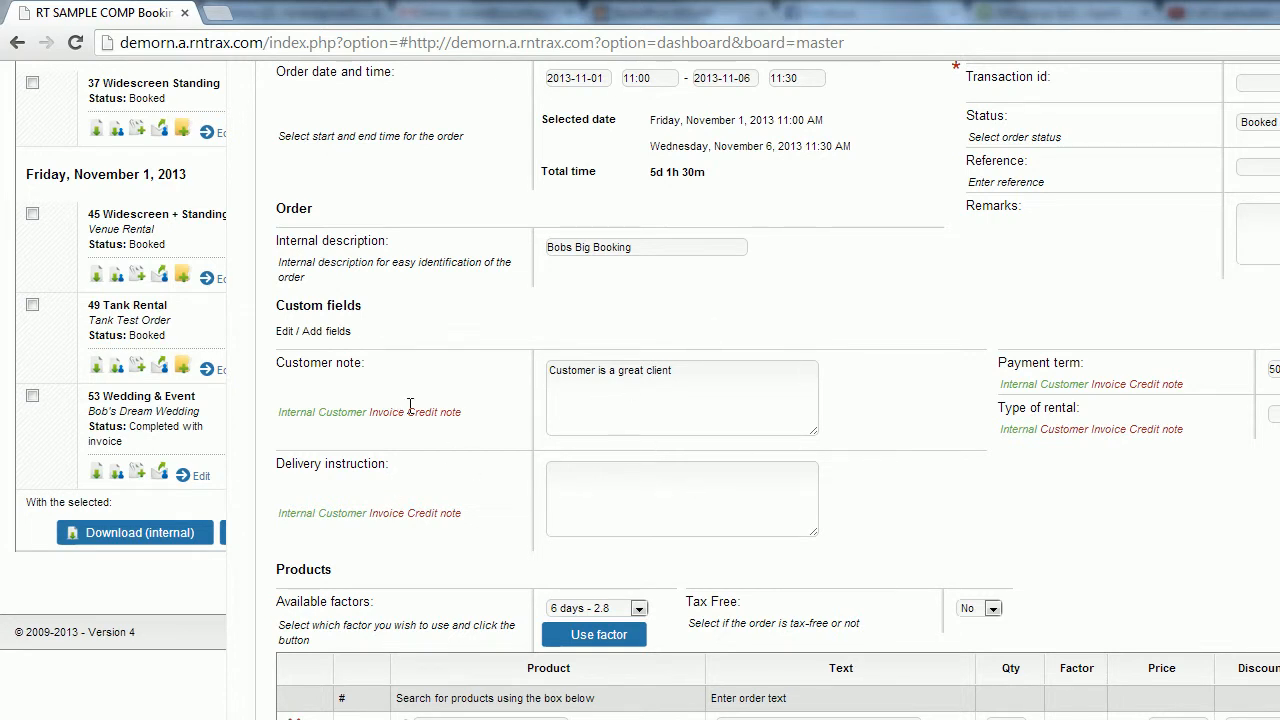
left_click(300, 338)
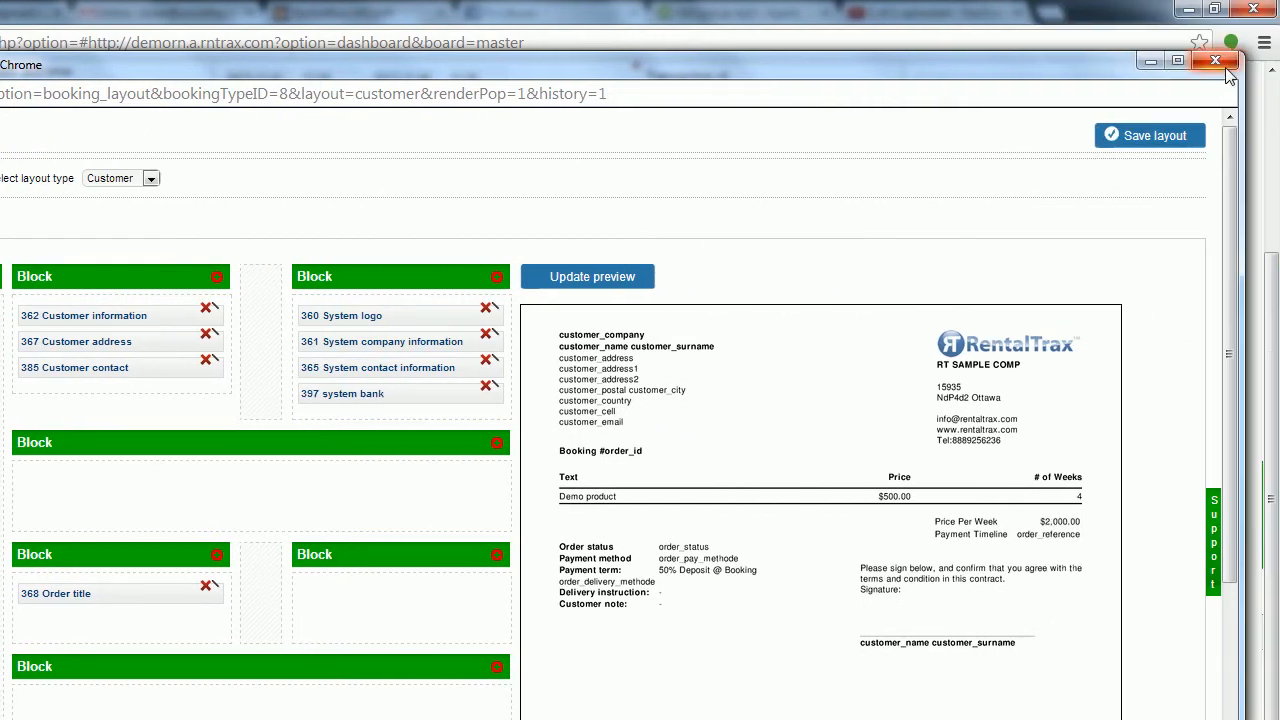
left_click(1224, 68)
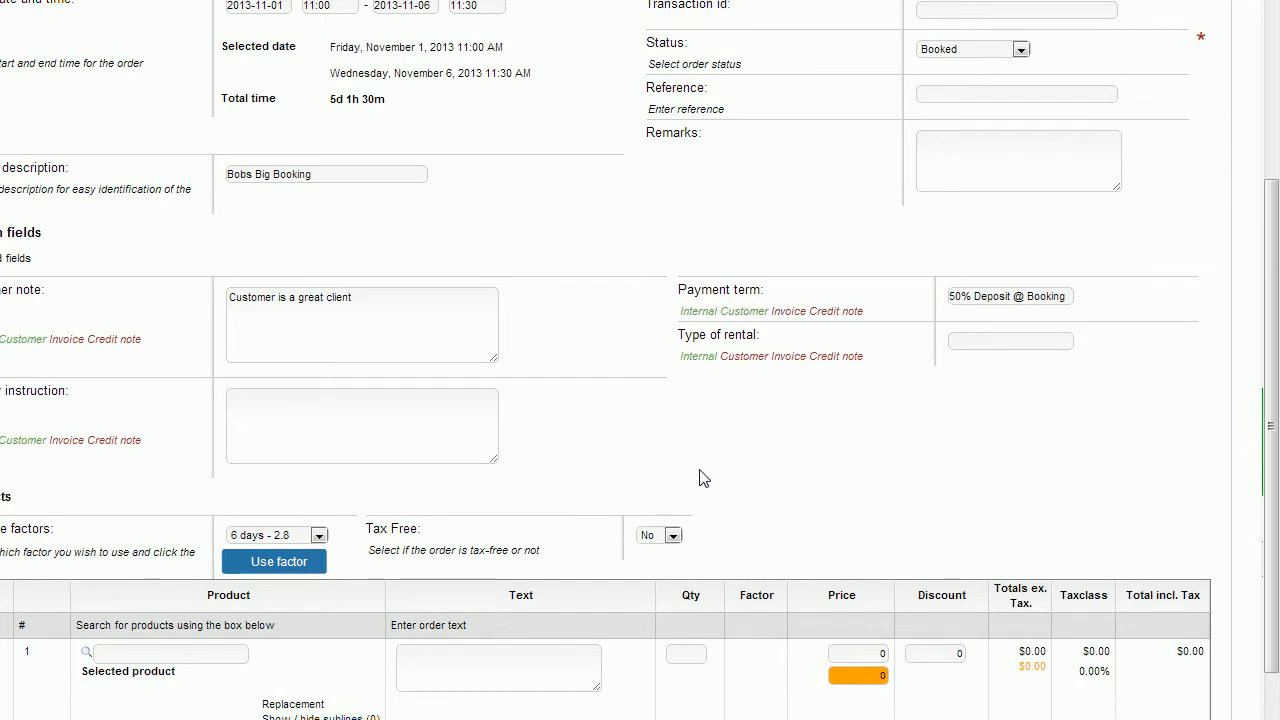
scroll(700, 478, "down", 3)
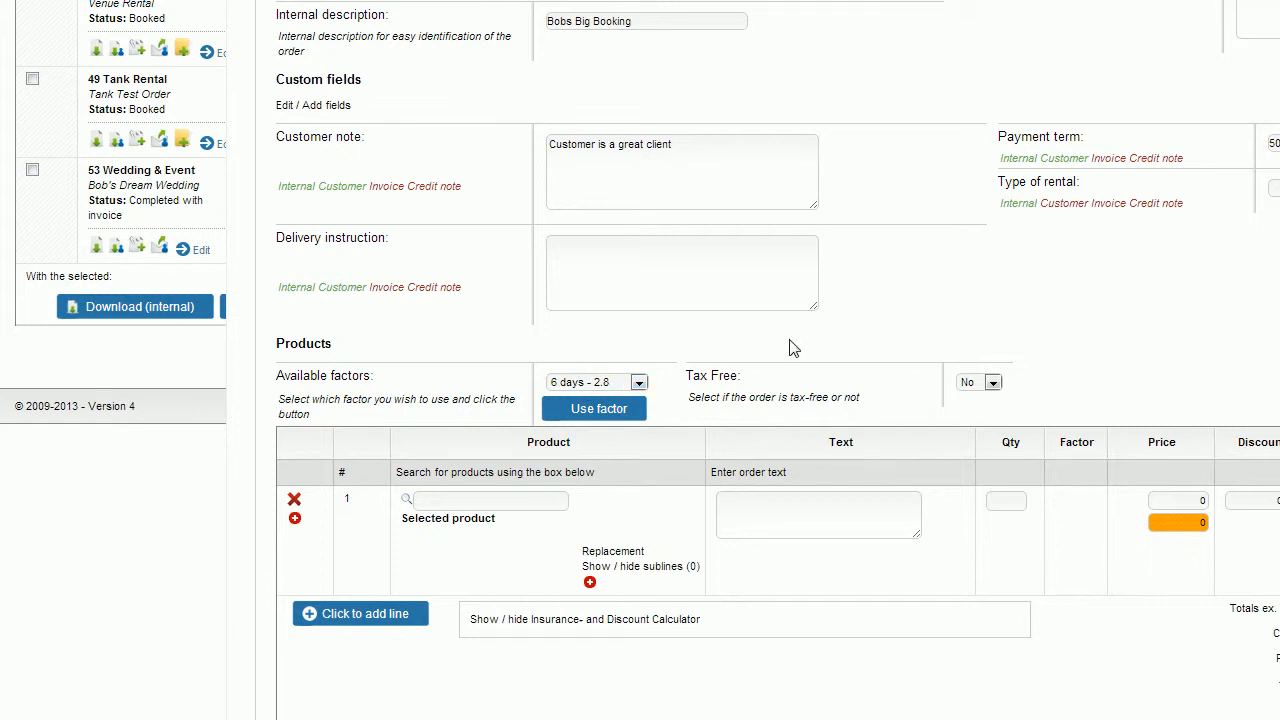
Choose the 5 days - 2.6 available factor and keep Tax Free set to No.
scroll(790, 341, "up", 1)
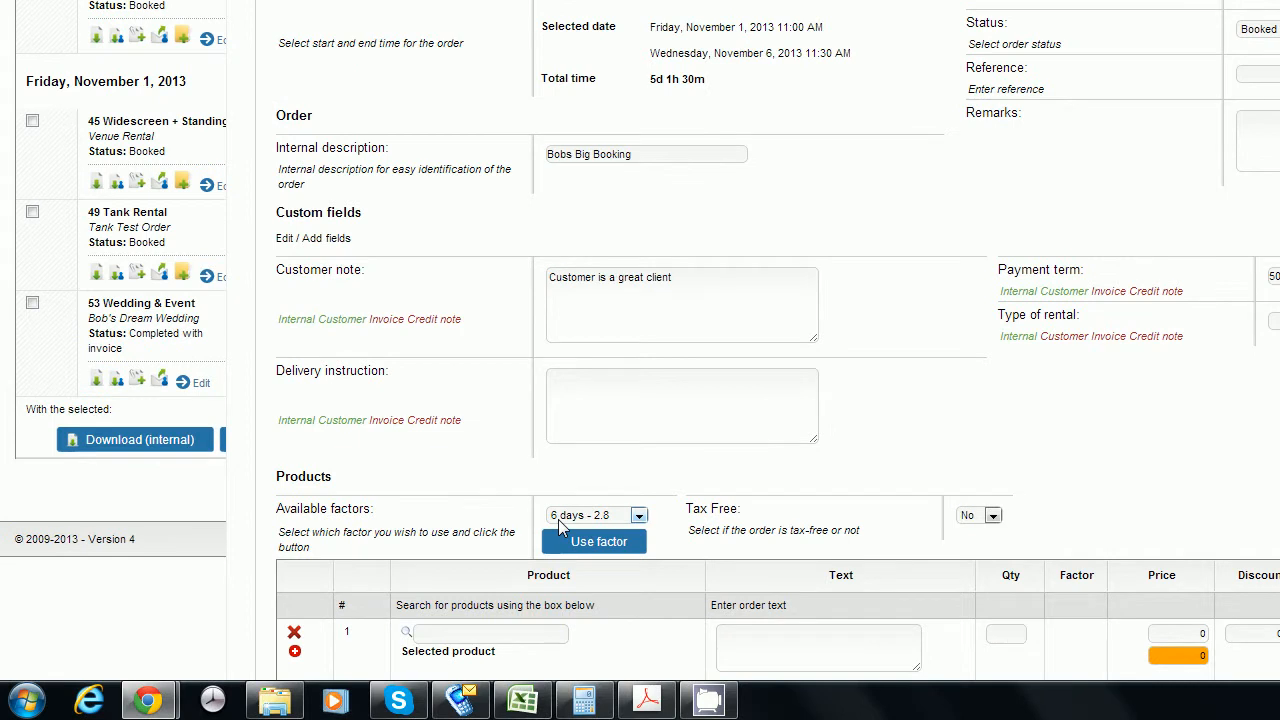
scroll(845, 514, "down", 2)
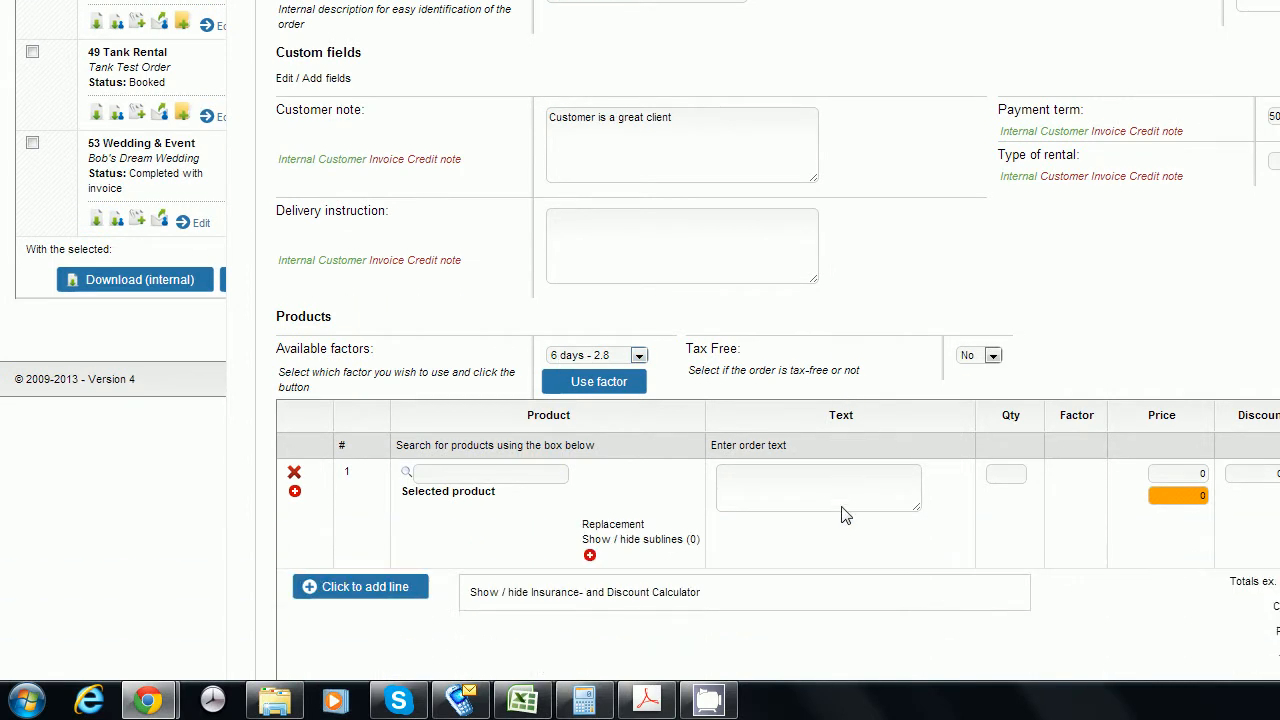
left_click(639, 277)
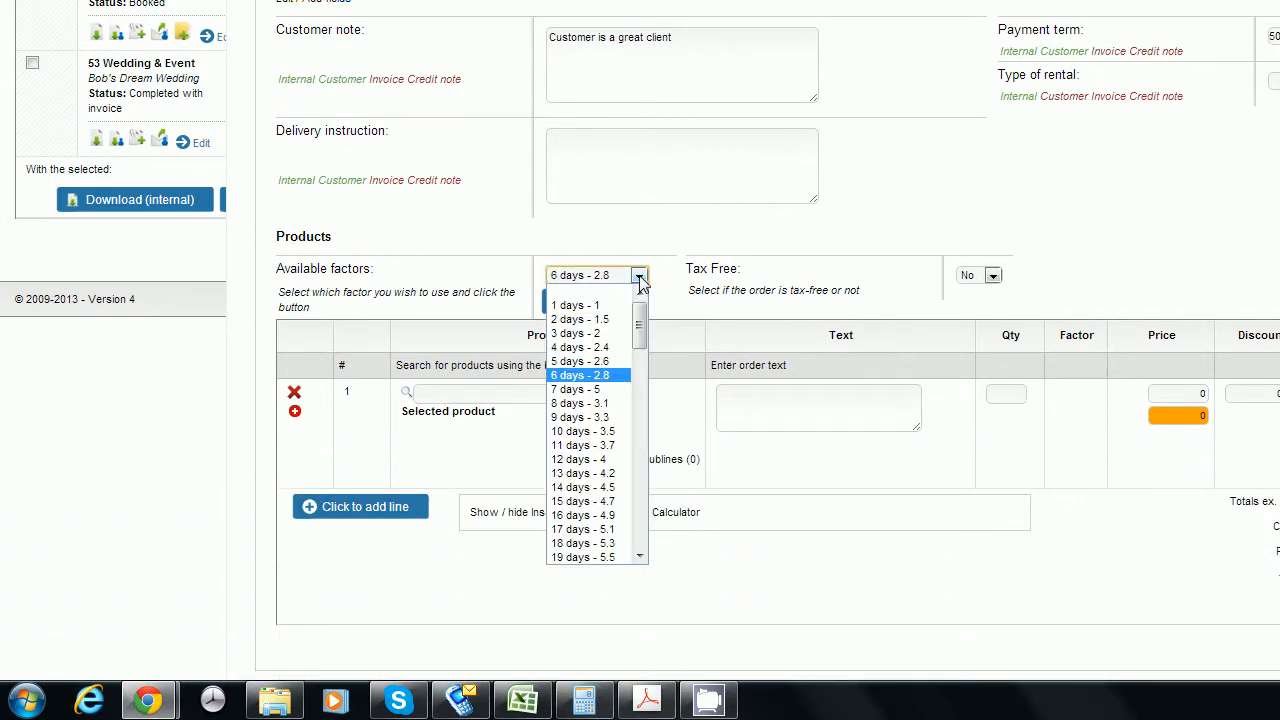
left_click(607, 362)
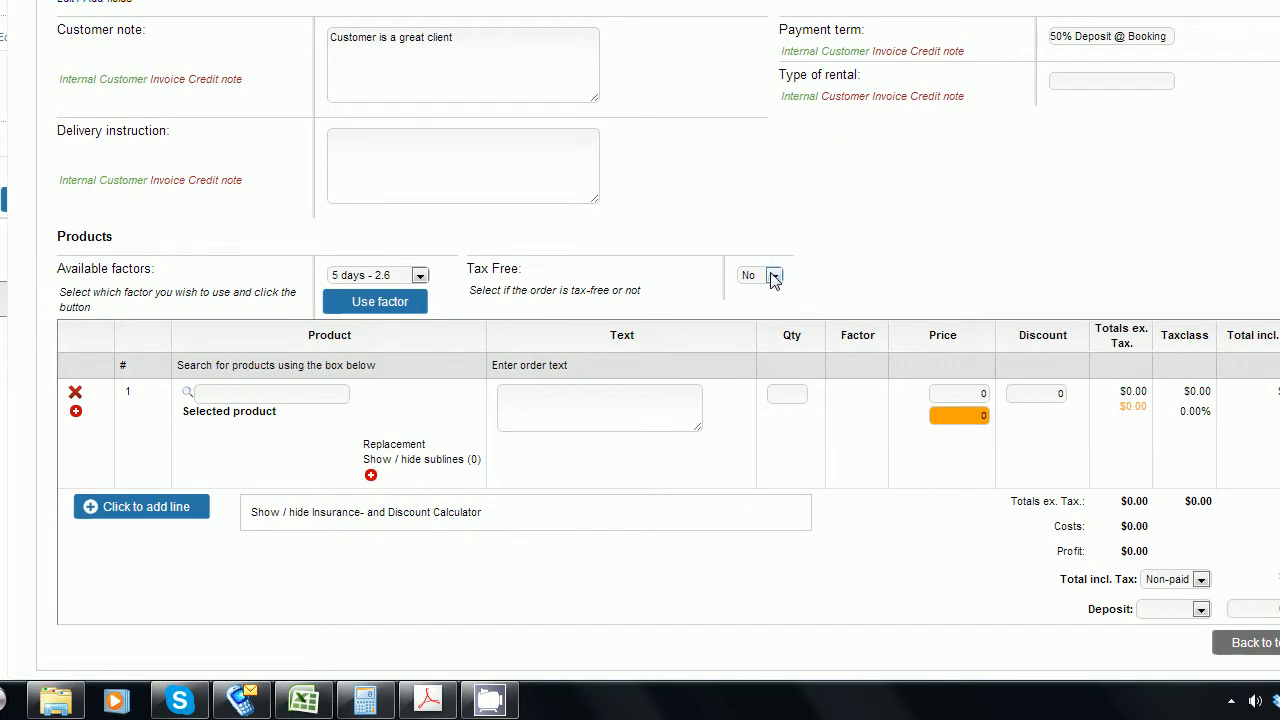
left_click(774, 277)
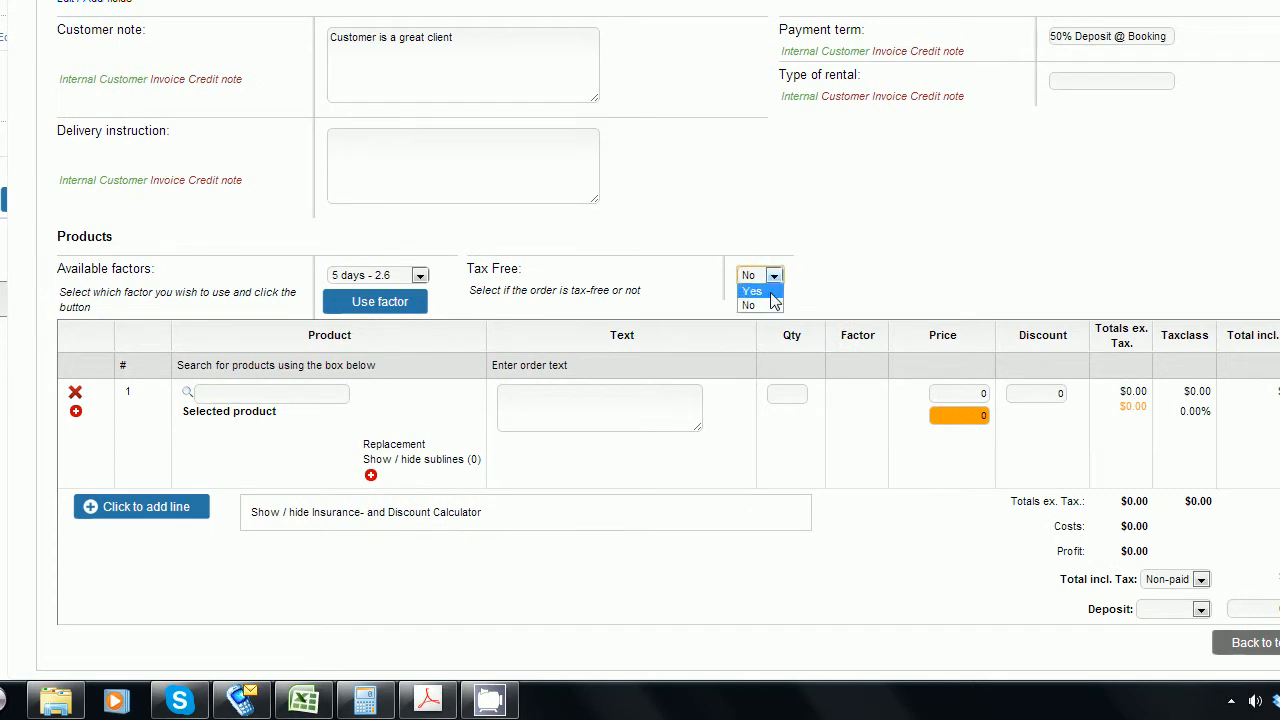
left_click(770, 310)
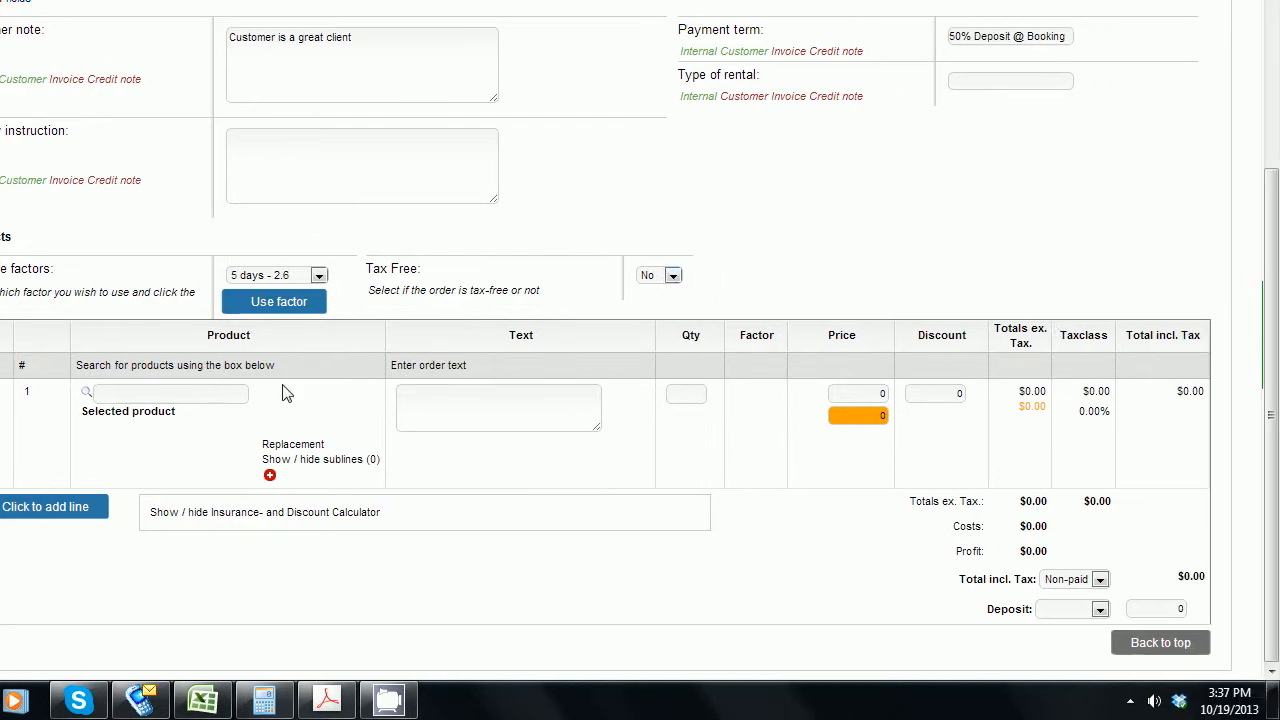
Add the 2013 Tent Package as line 1 and select its 100.00 cost value.
left_click(227, 393)
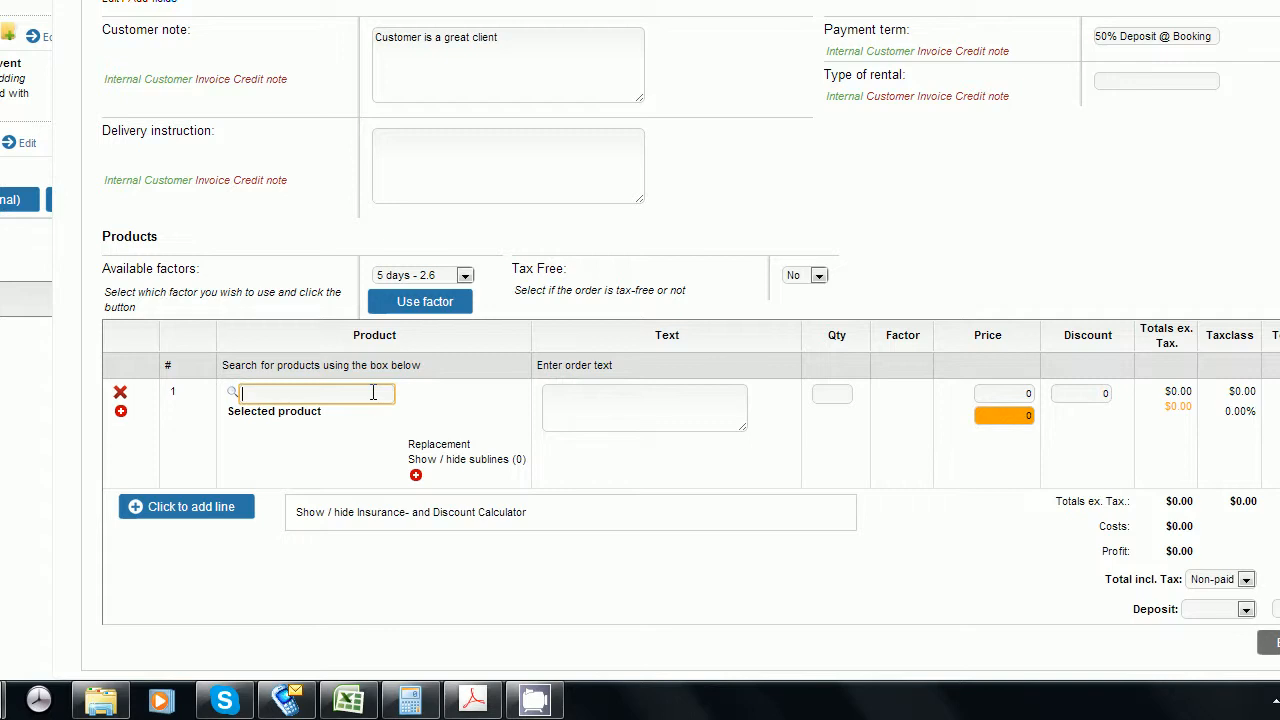
type("2013")
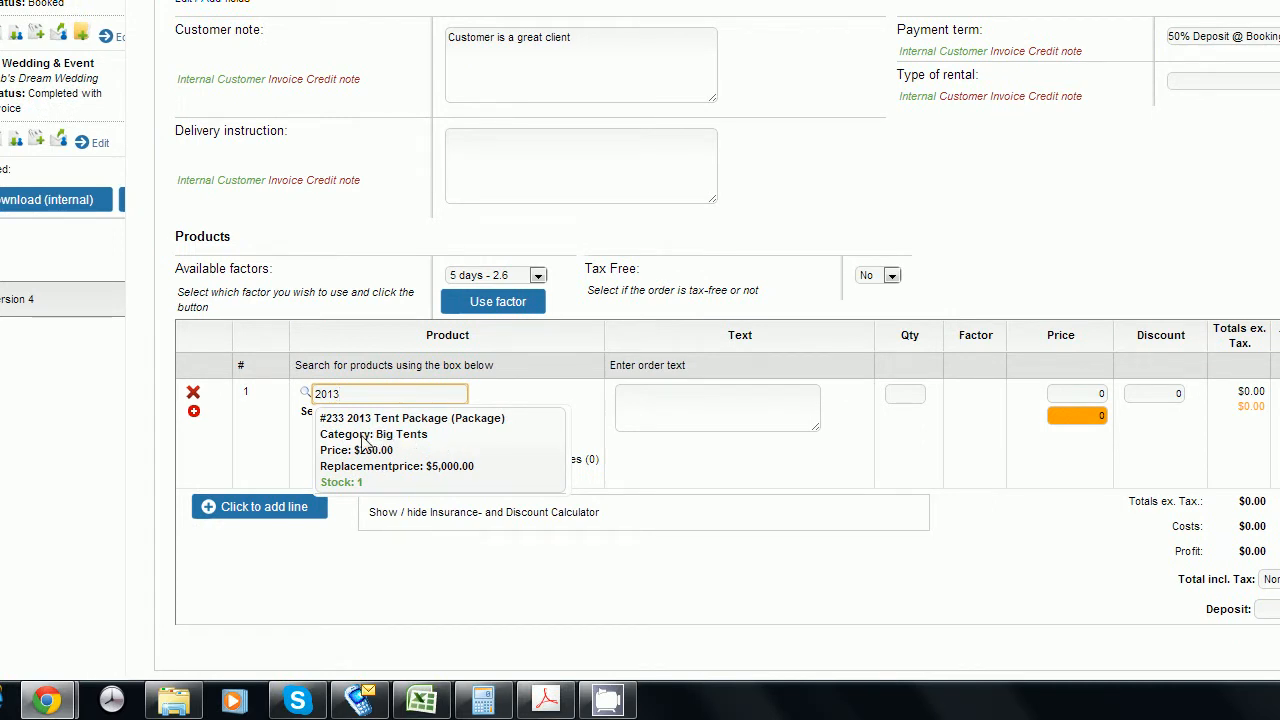
left_click(362, 490)
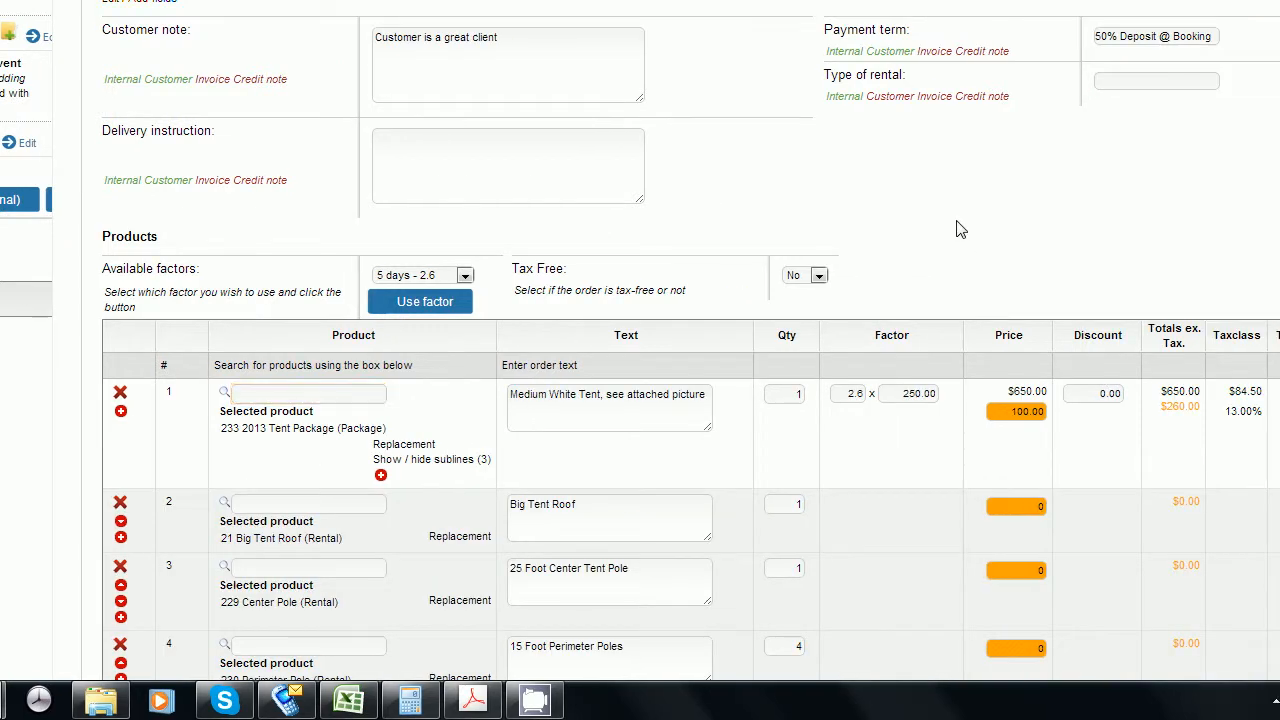
scroll(956, 230, "down", 3)
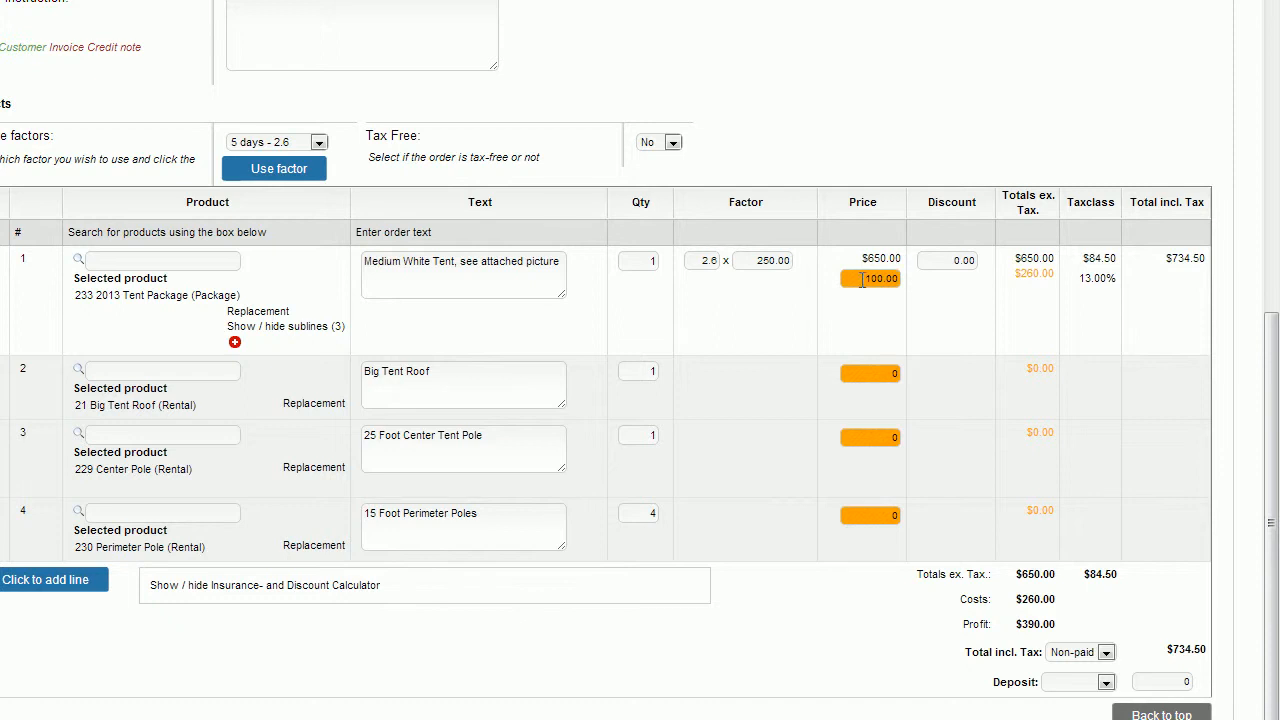
left_click_drag(862, 280, 897, 283)
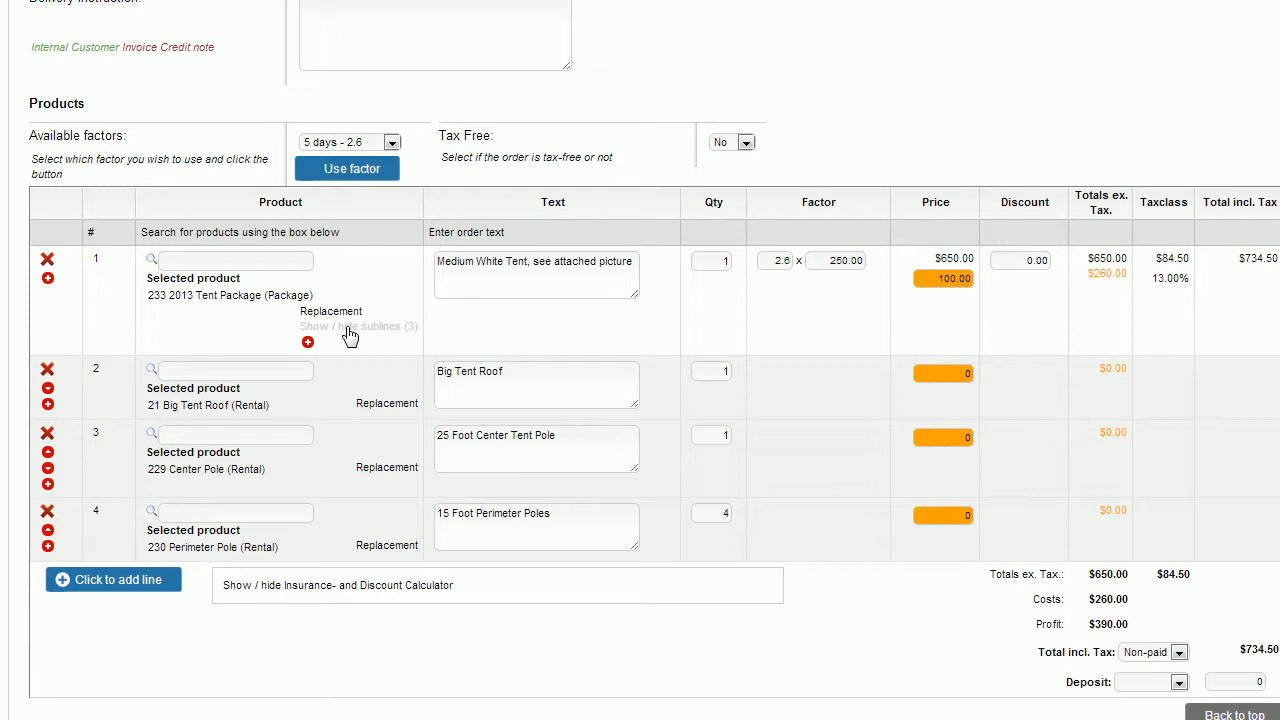
Collapse the tent package sublines and reset its discount from 10.00 to 0.00.
left_click(350, 335)
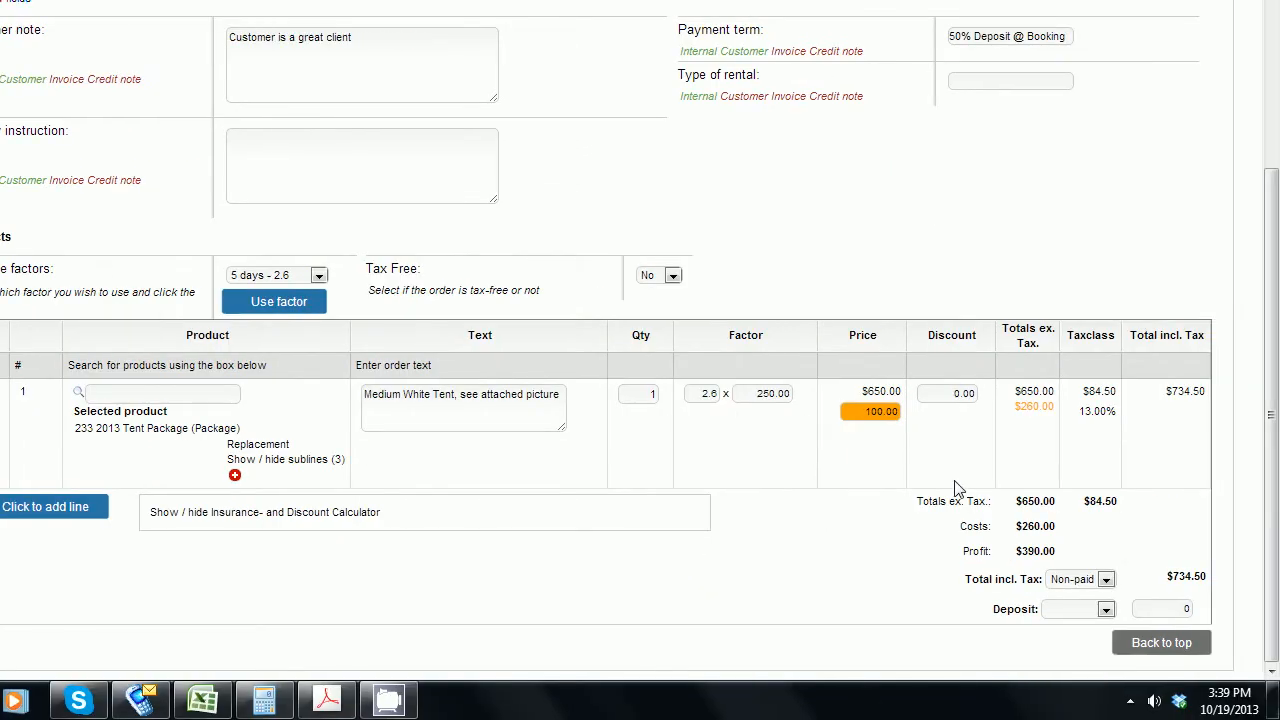
left_click(940, 389)
left_click(1060, 222)
left_click(935, 393)
left_click(1070, 304)
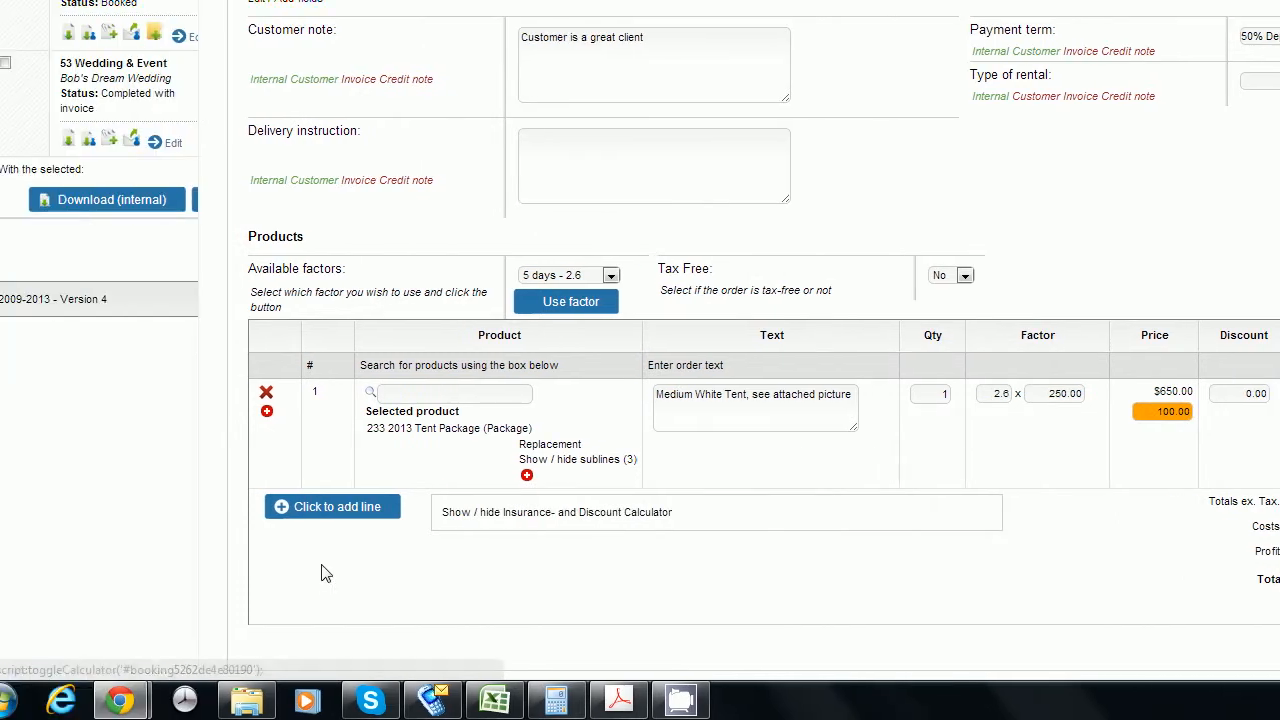
Add line 5 as #72 Direct Labor - Maintenance, quantity 4 at $86.00 each.
left_click(128, 508)
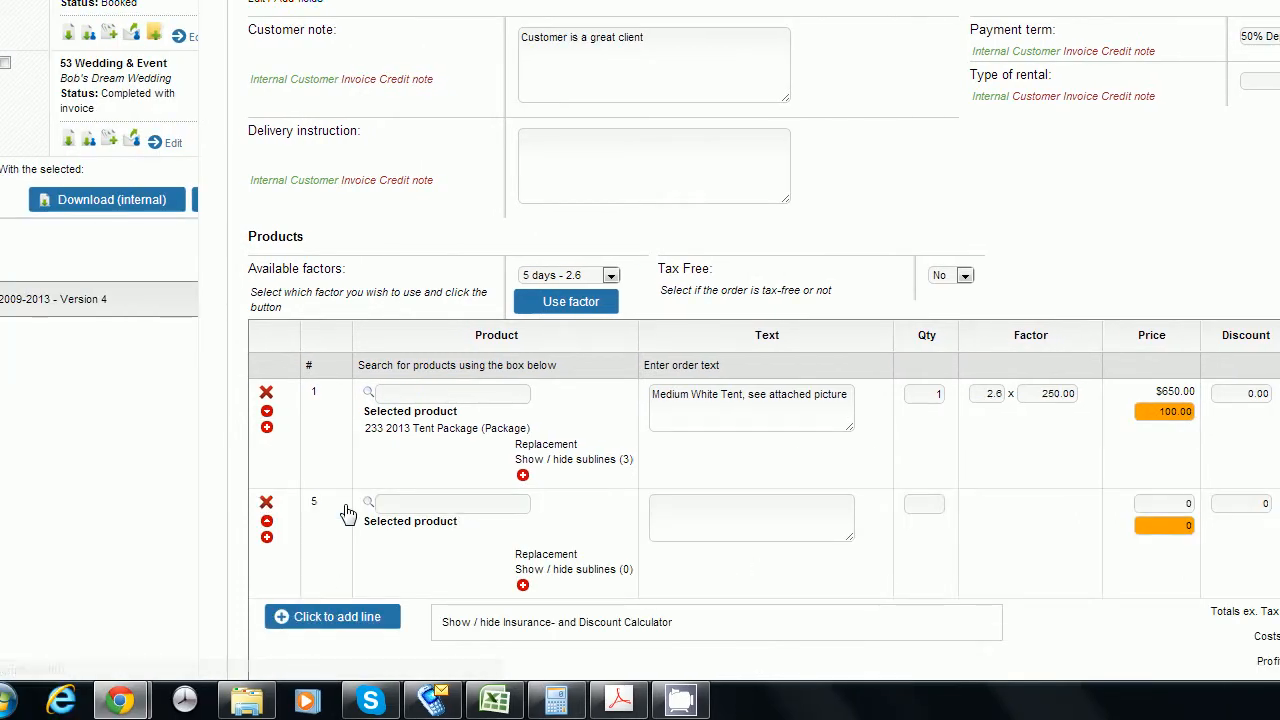
left_click(430, 503)
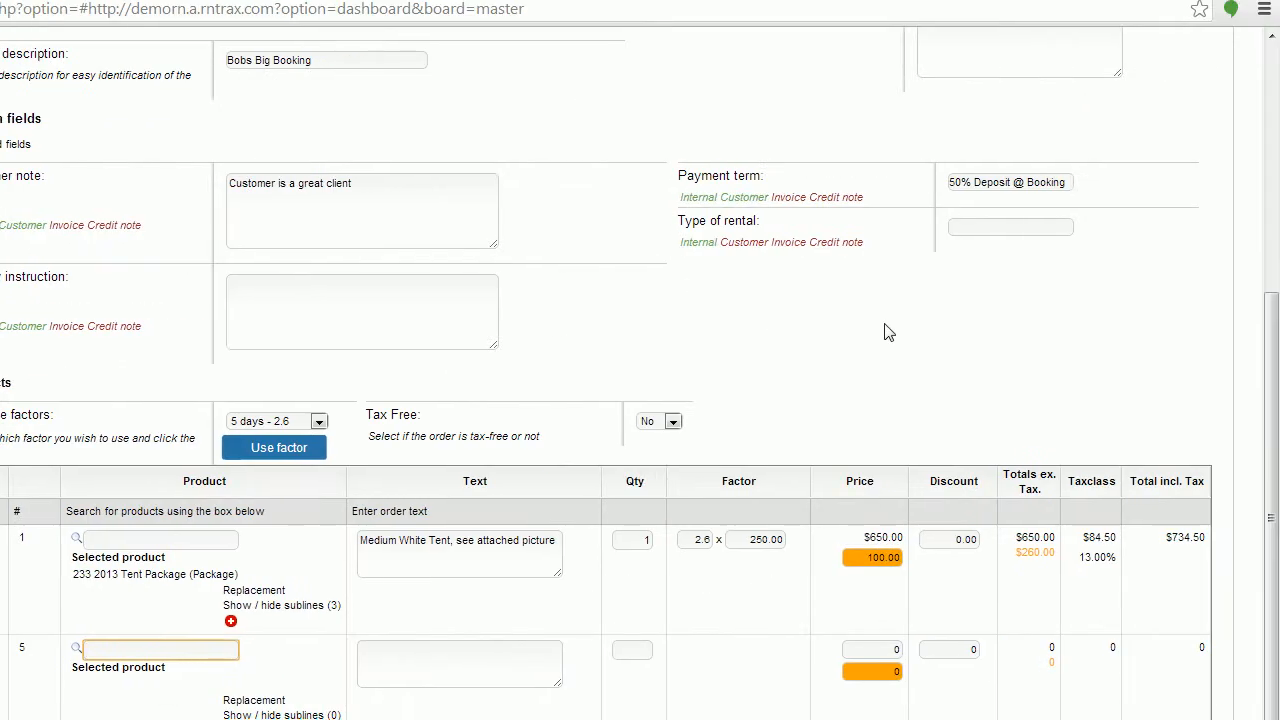
scroll(1104, 266, "down", 1)
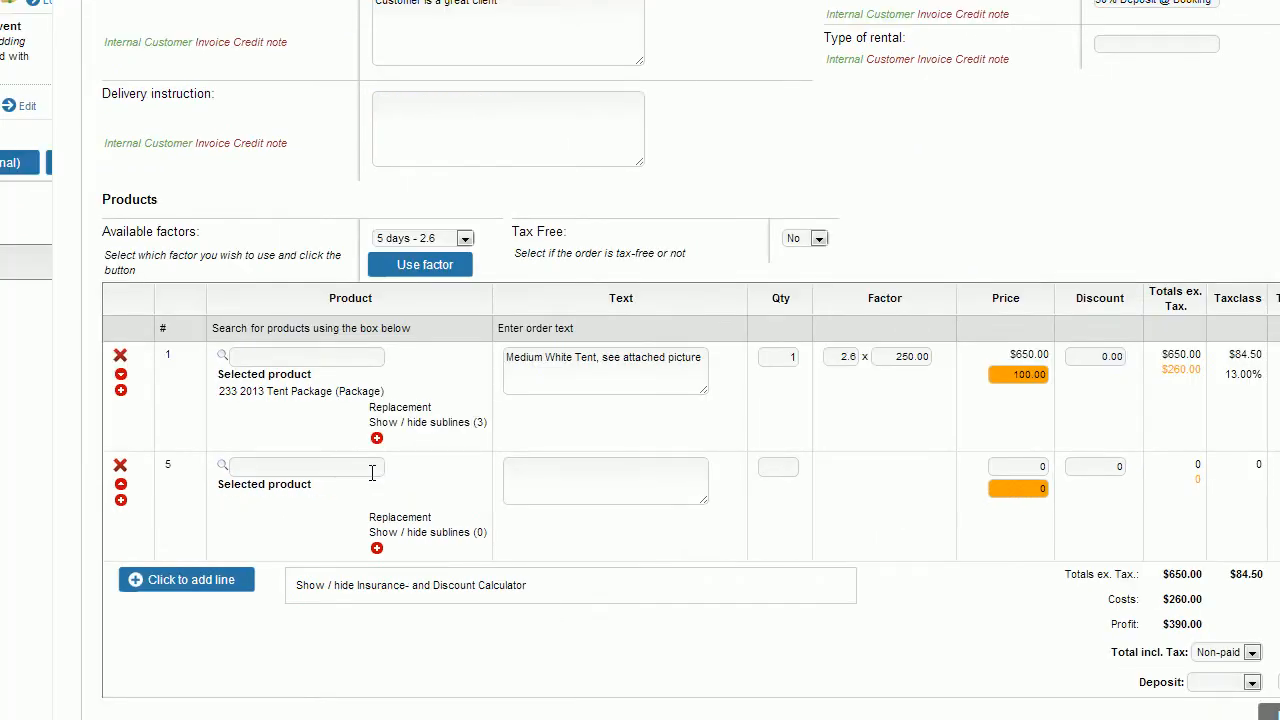
left_click(372, 468)
type("labor")
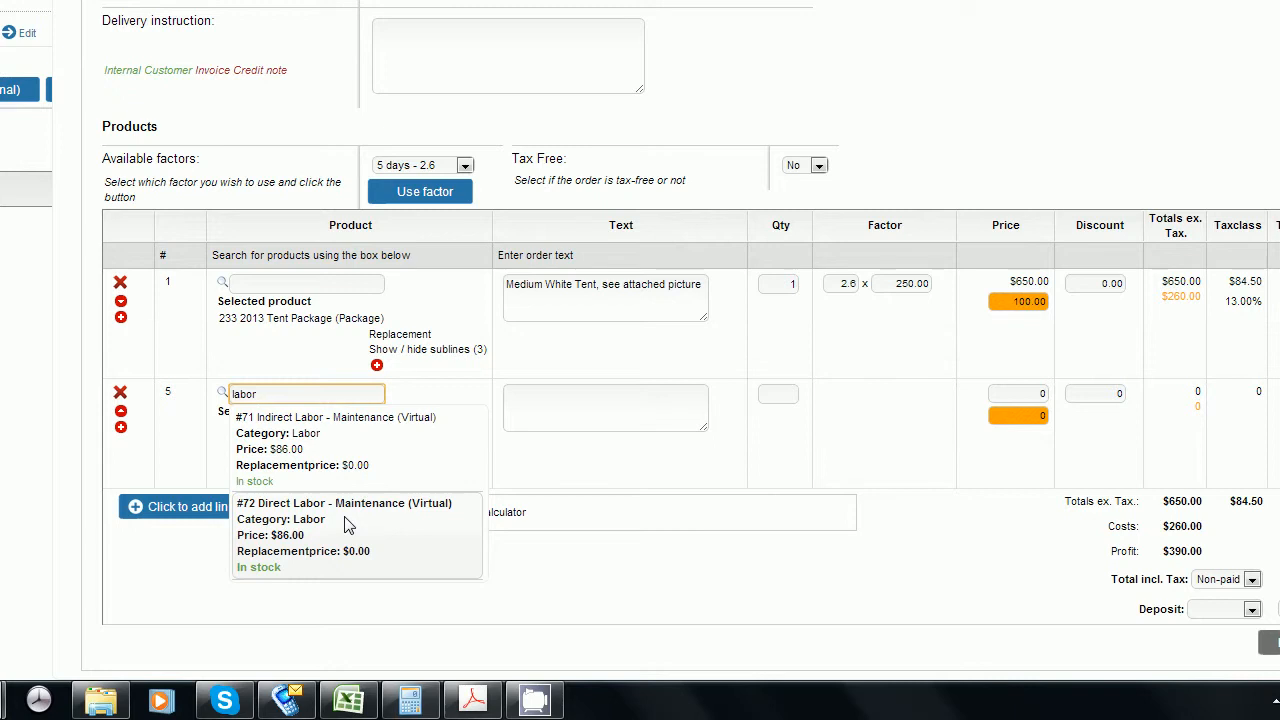
left_click(347, 526)
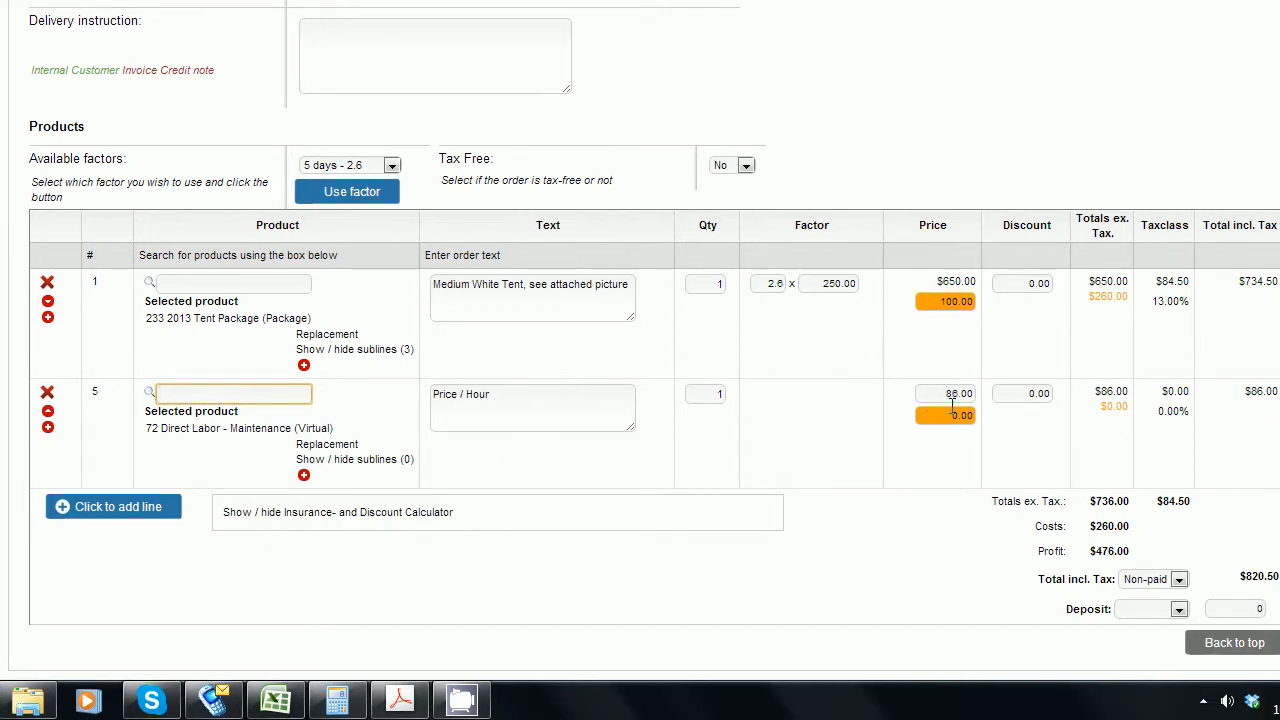
left_click_drag(709, 394, 741, 407)
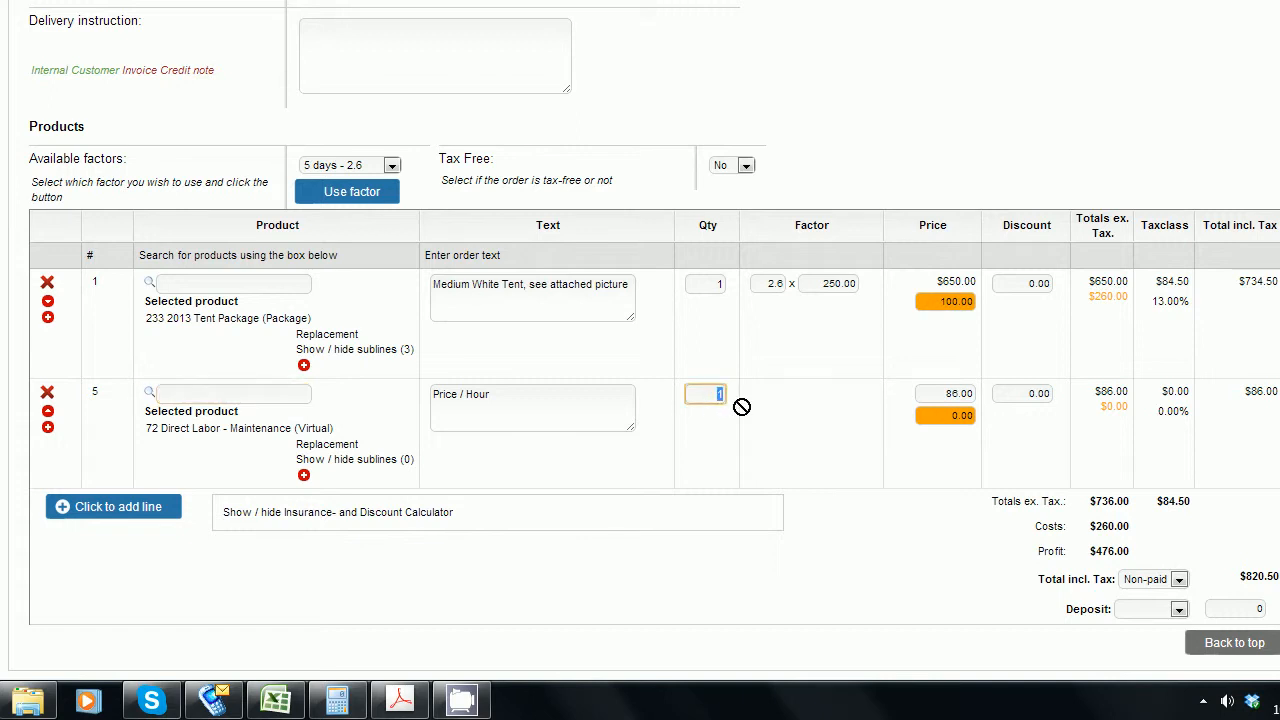
type("4")
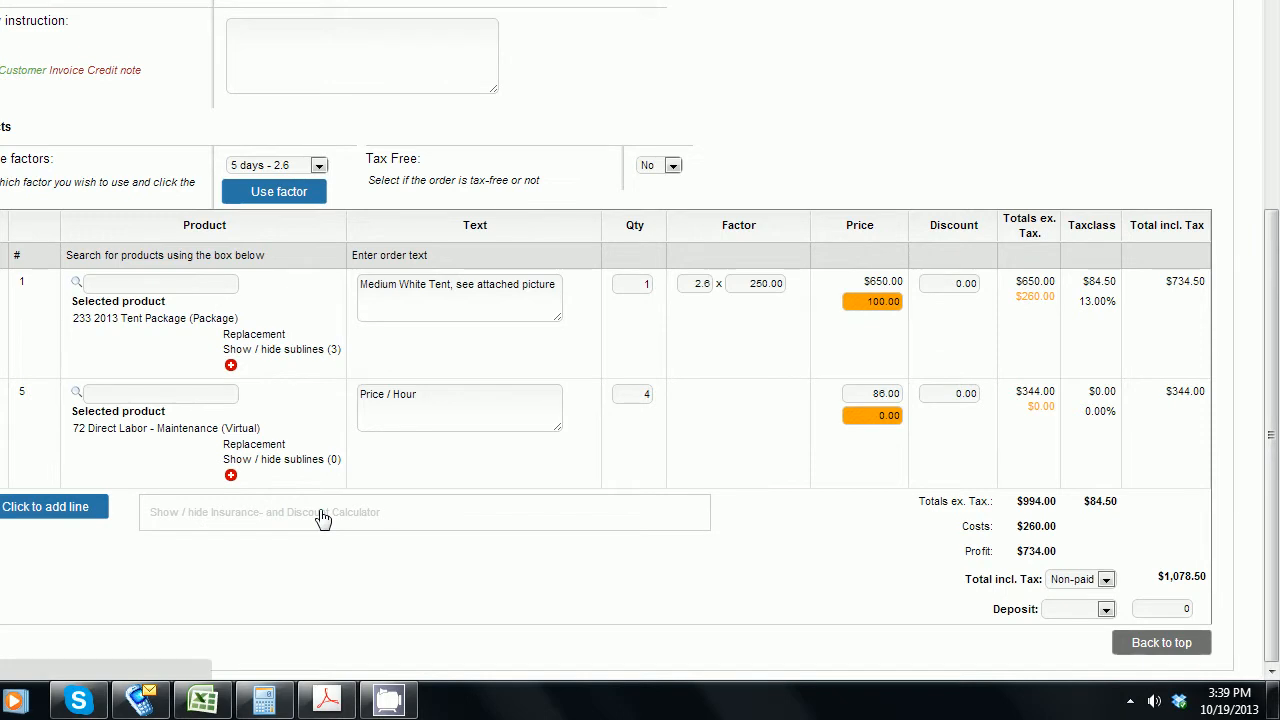
In the Insurance and Discount Calculator, choose Discount and set the percentage to 10.
left_click(322, 518)
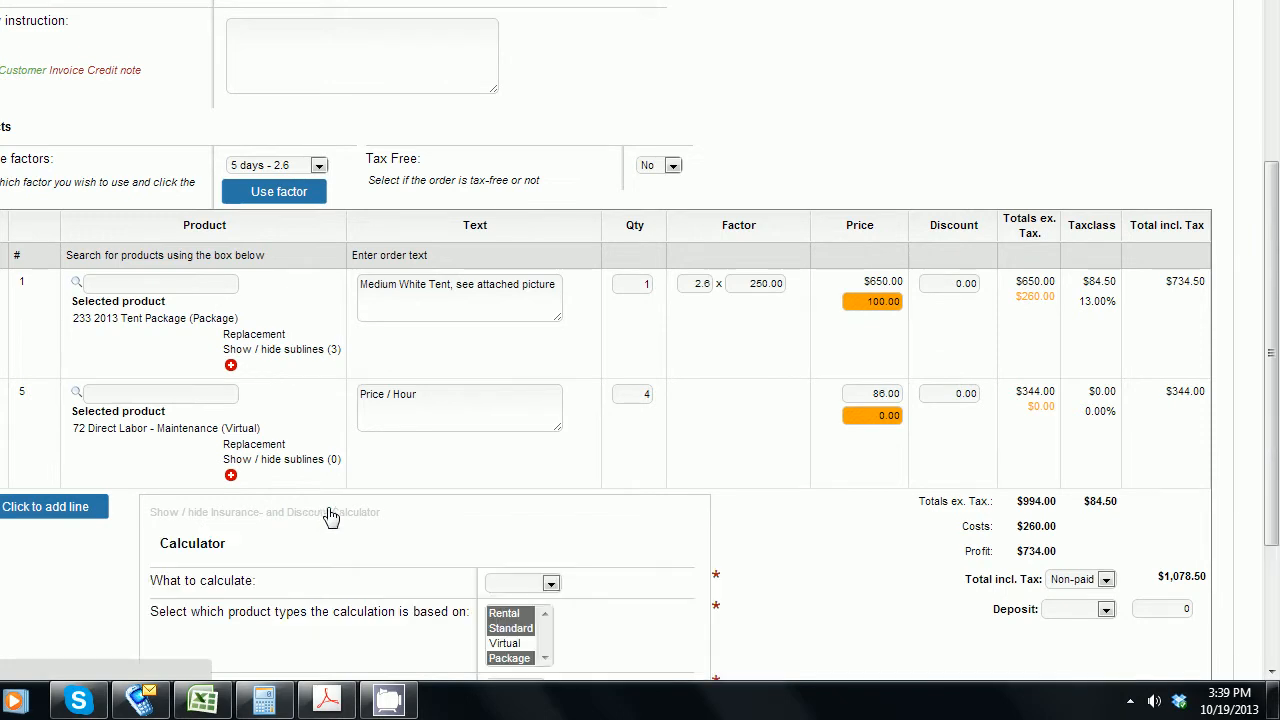
scroll(873, 610, "down", 1)
scroll(873, 610, "down", 3)
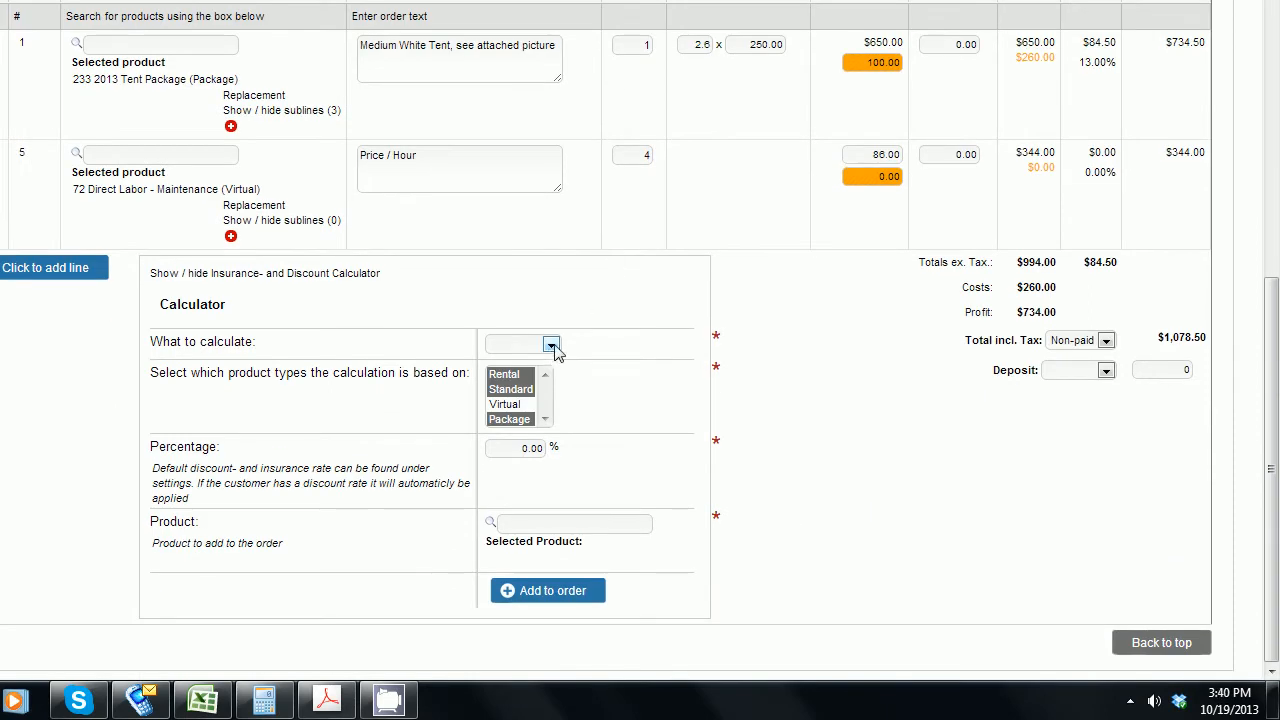
left_click(551, 345)
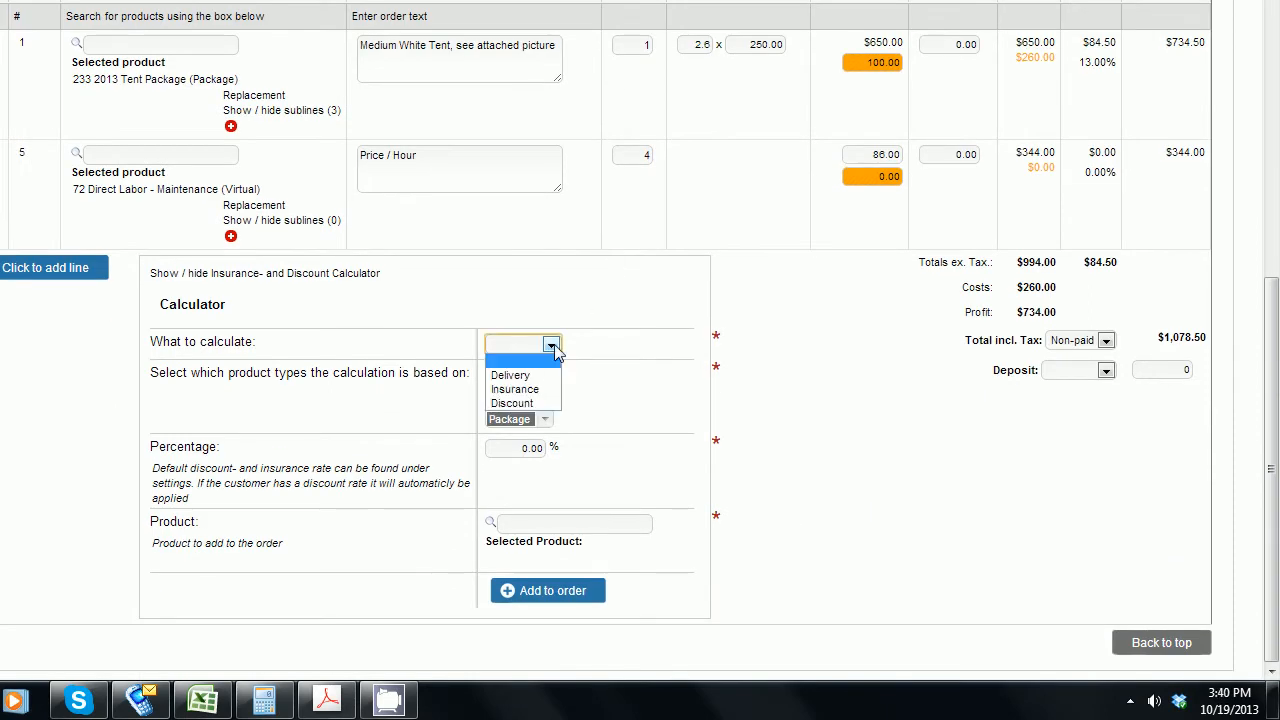
left_click(536, 404)
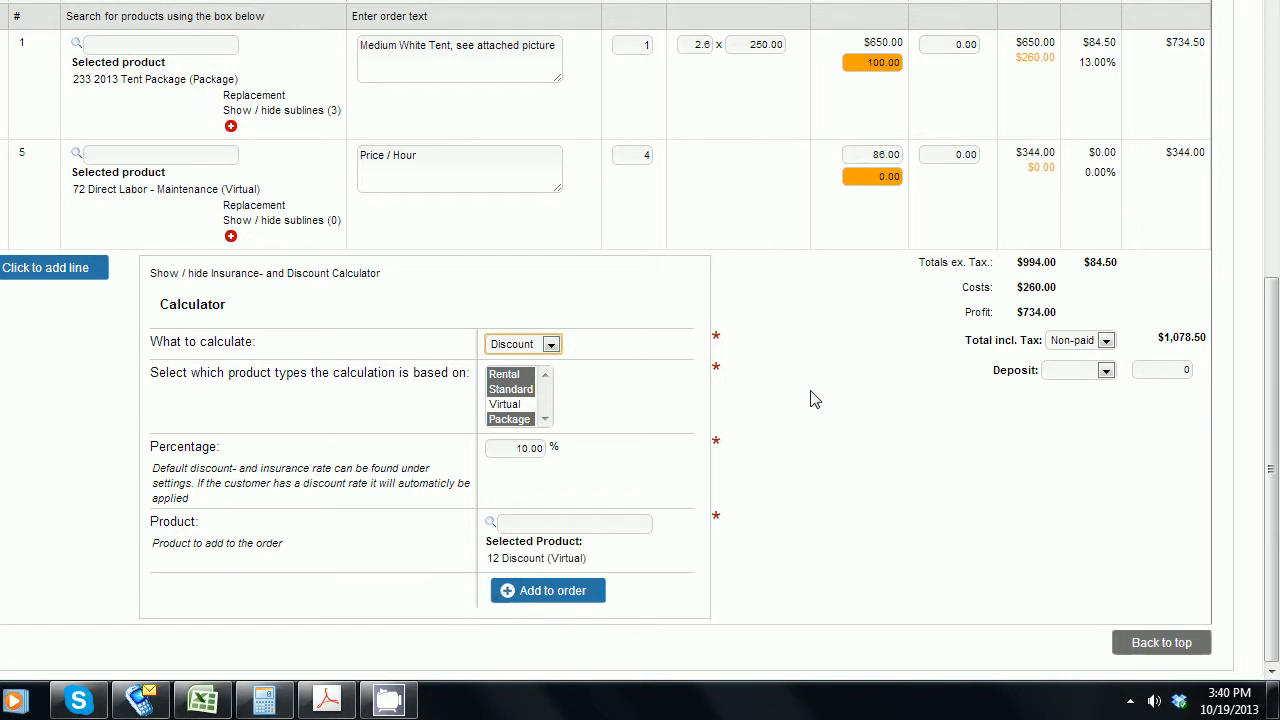
left_click(512, 449)
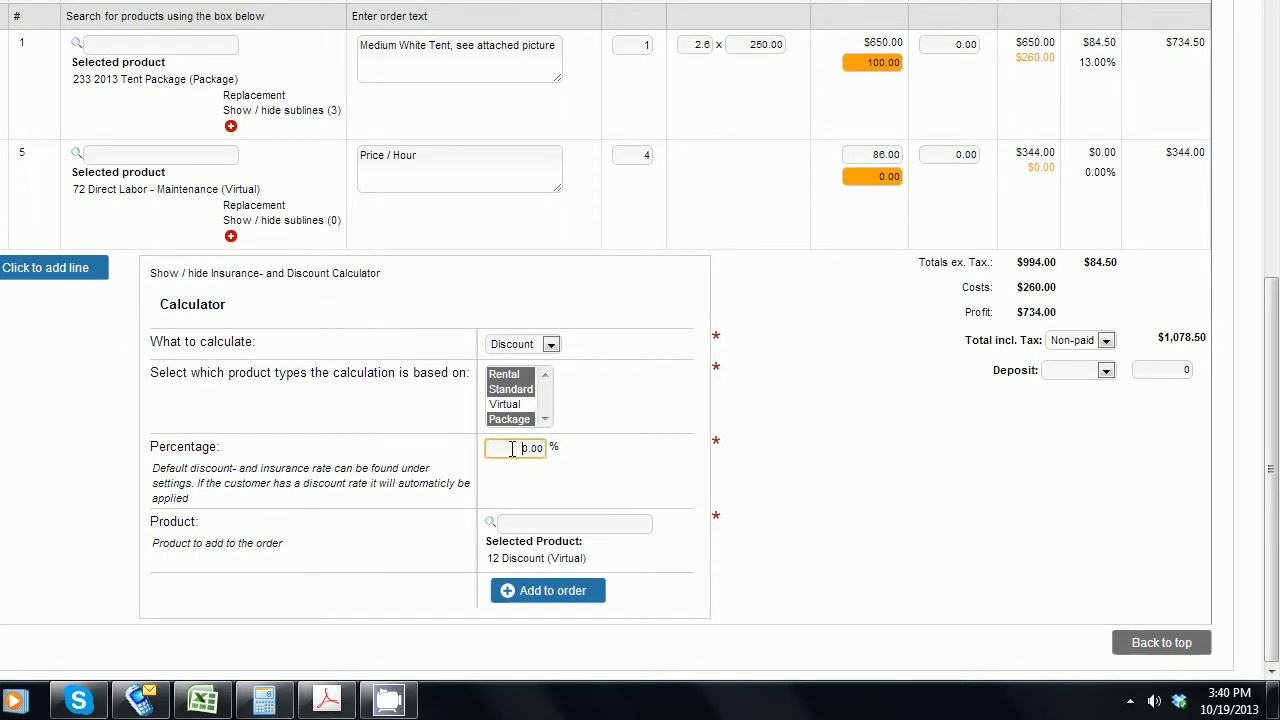
key("Delete")
key("Delete")
key("Delete")
key("Delete")
key("Tab")
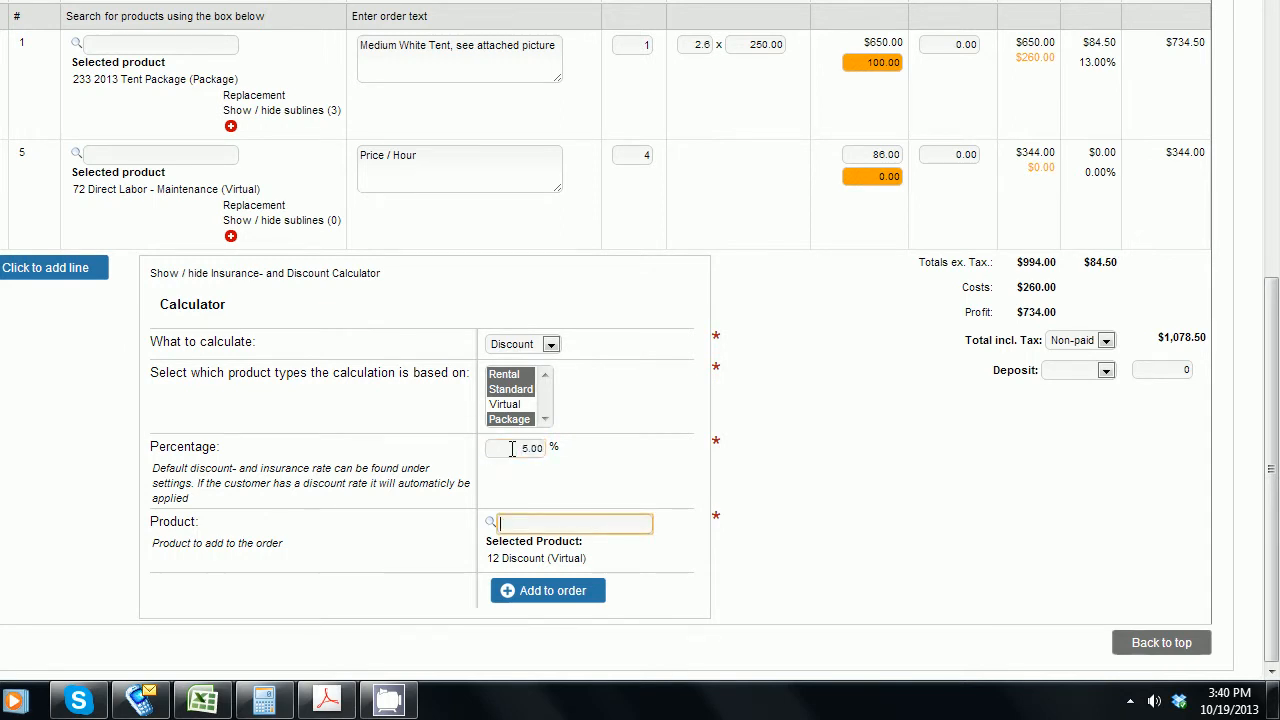
key("shift+Tab")
type("10")
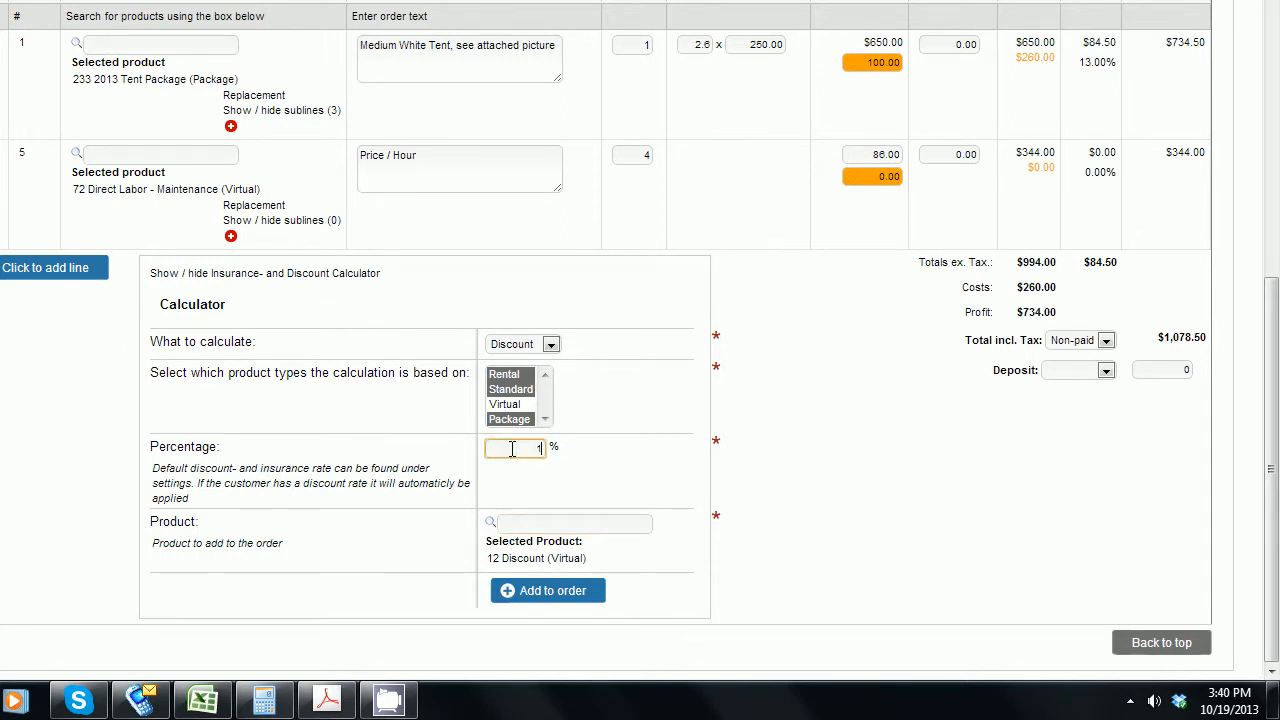
key("Tab")
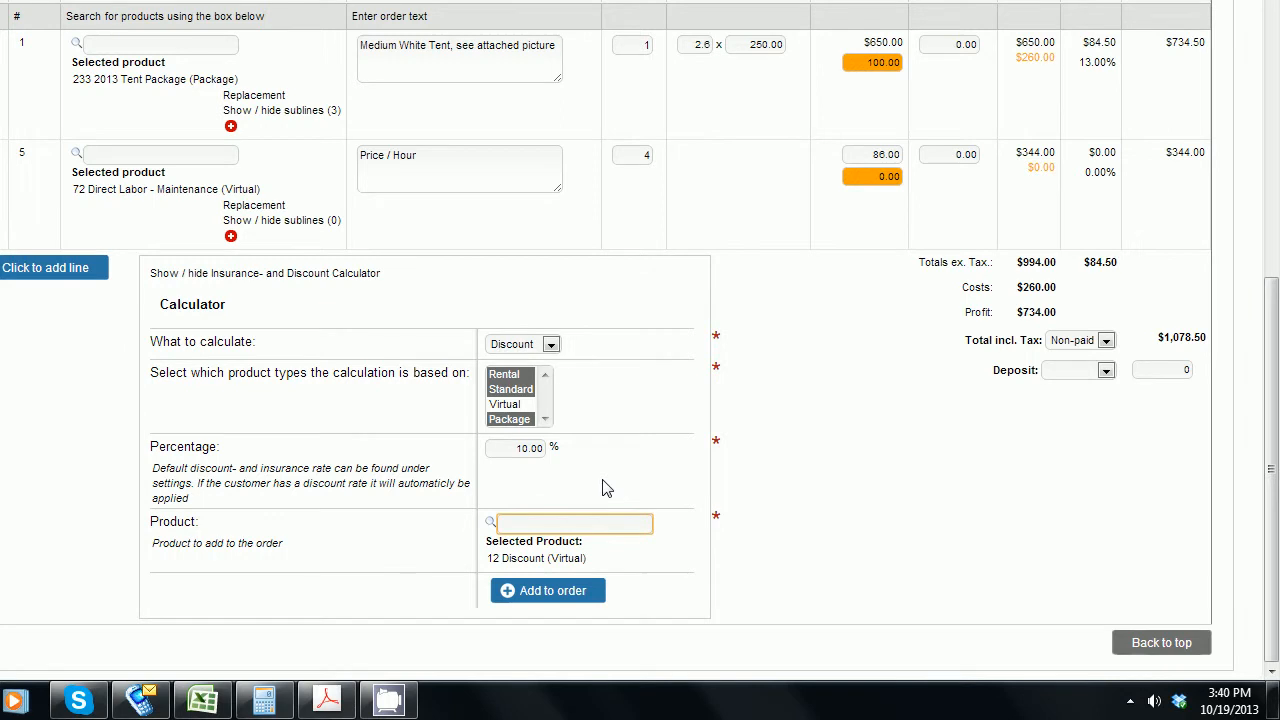
Pick product 12 Discount and add the -$65.00 discount line to the order.
type("discou")
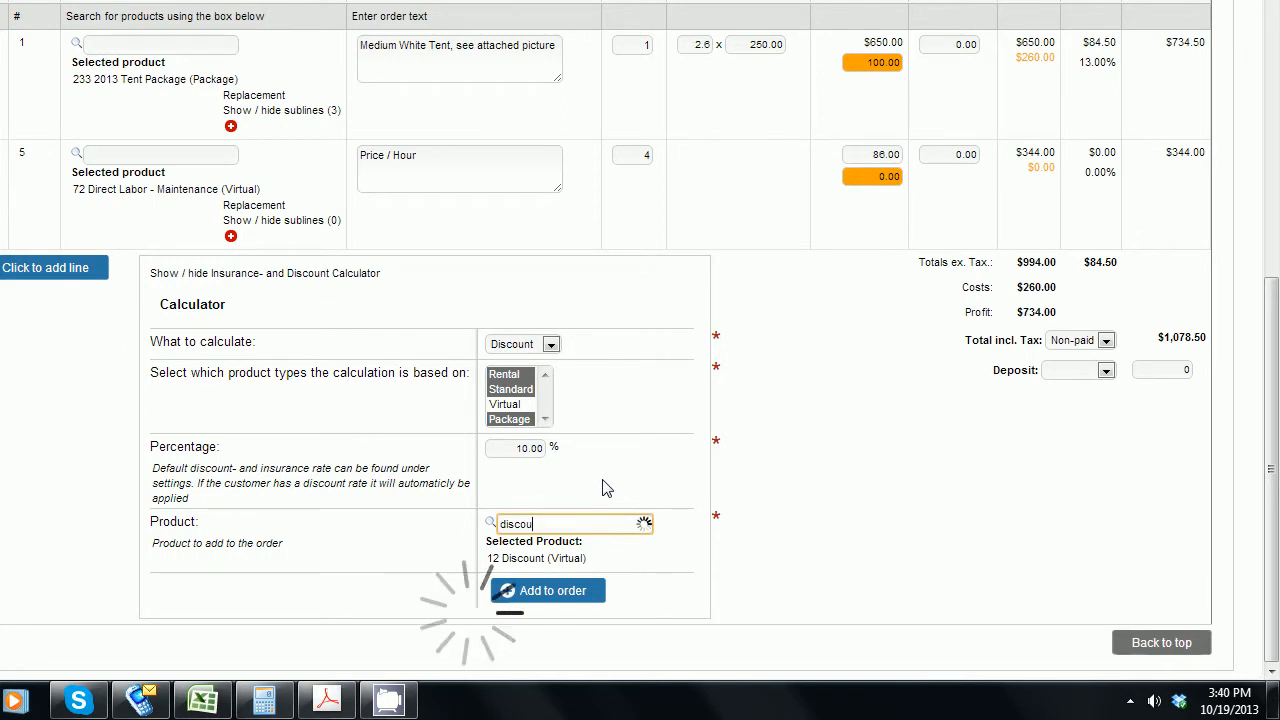
left_click(593, 565)
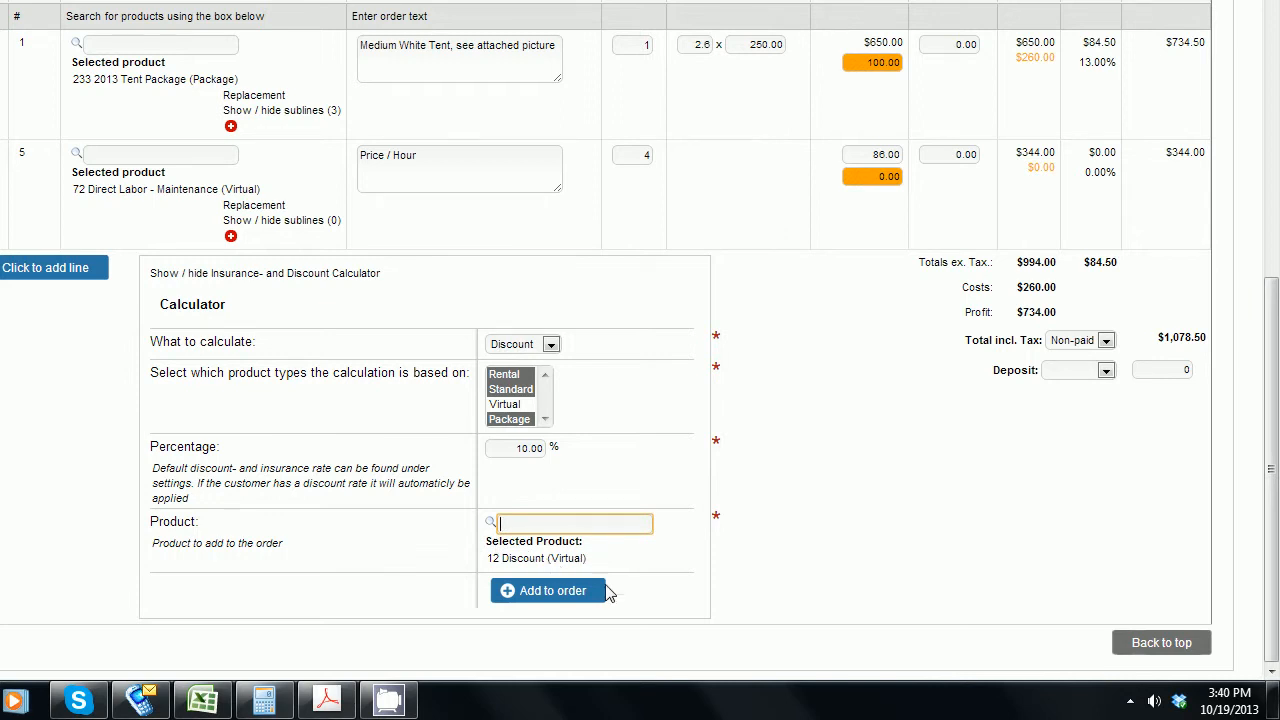
left_click(565, 590)
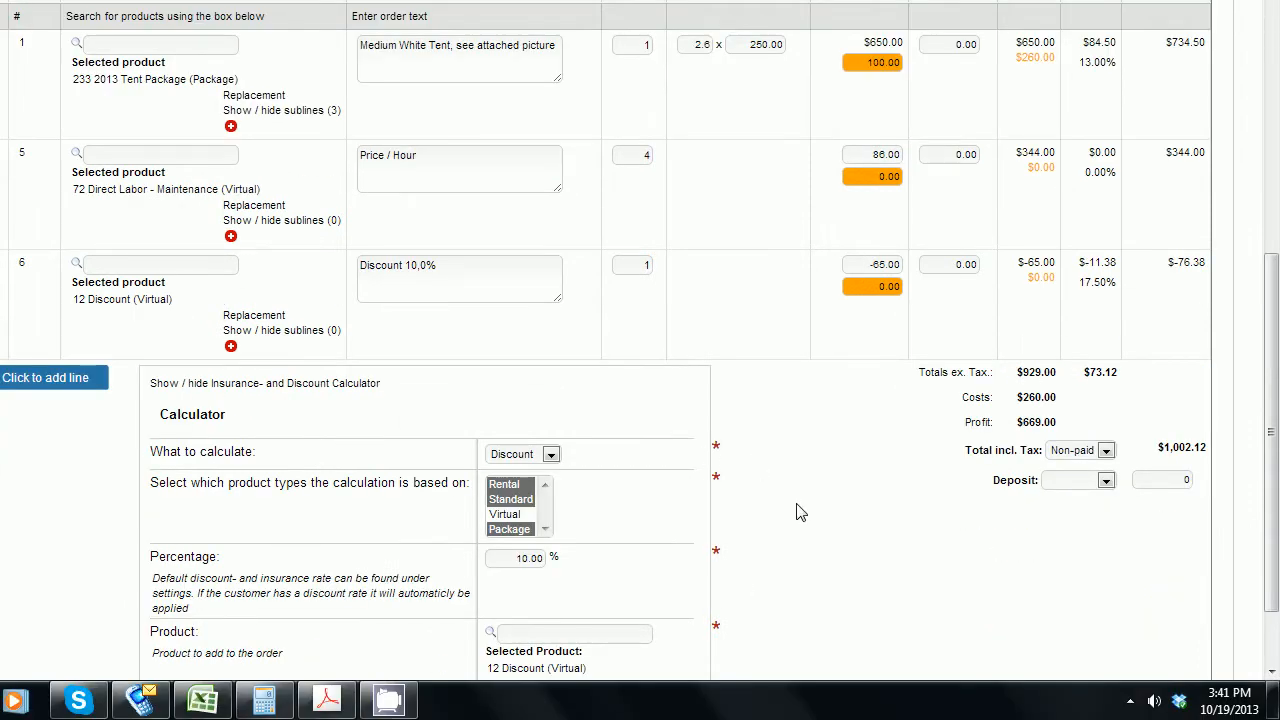
scroll(800, 512, "down", 2)
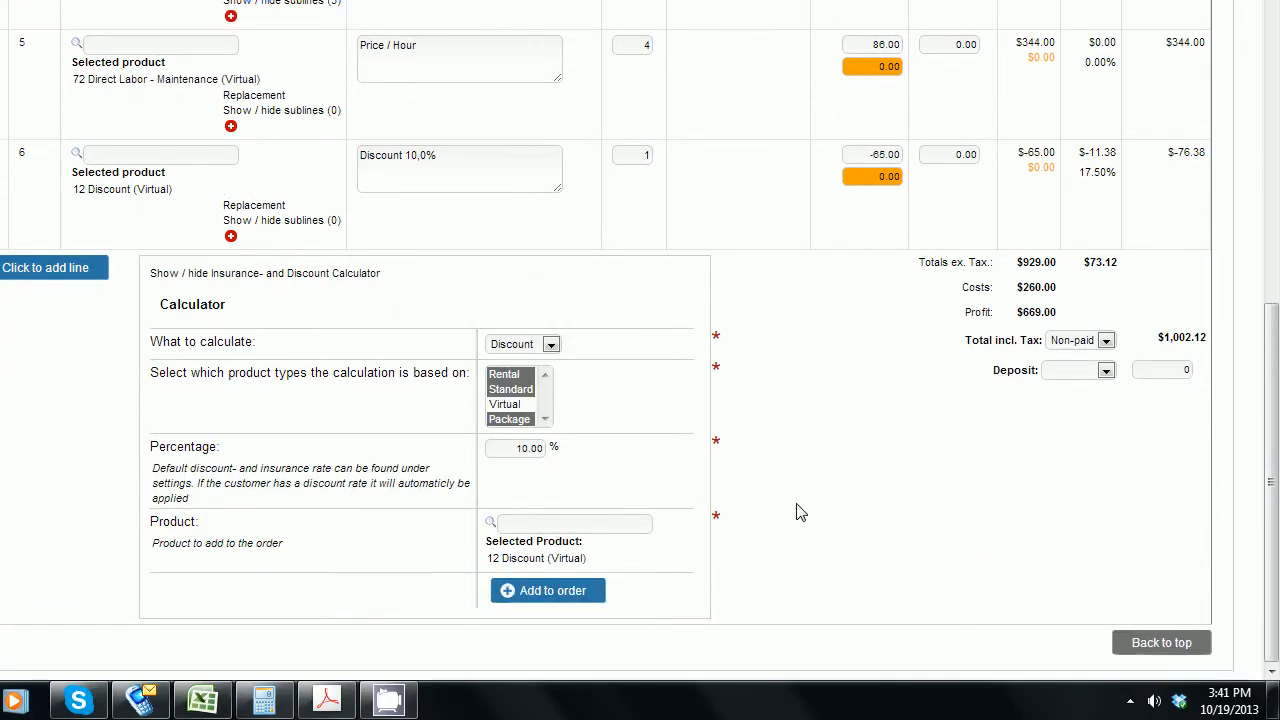
Switch the calculator to Insurance, include Virtual products, and add the 12% line (120 Insurance, $111.48).
left_click(550, 344)
left_click(528, 389)
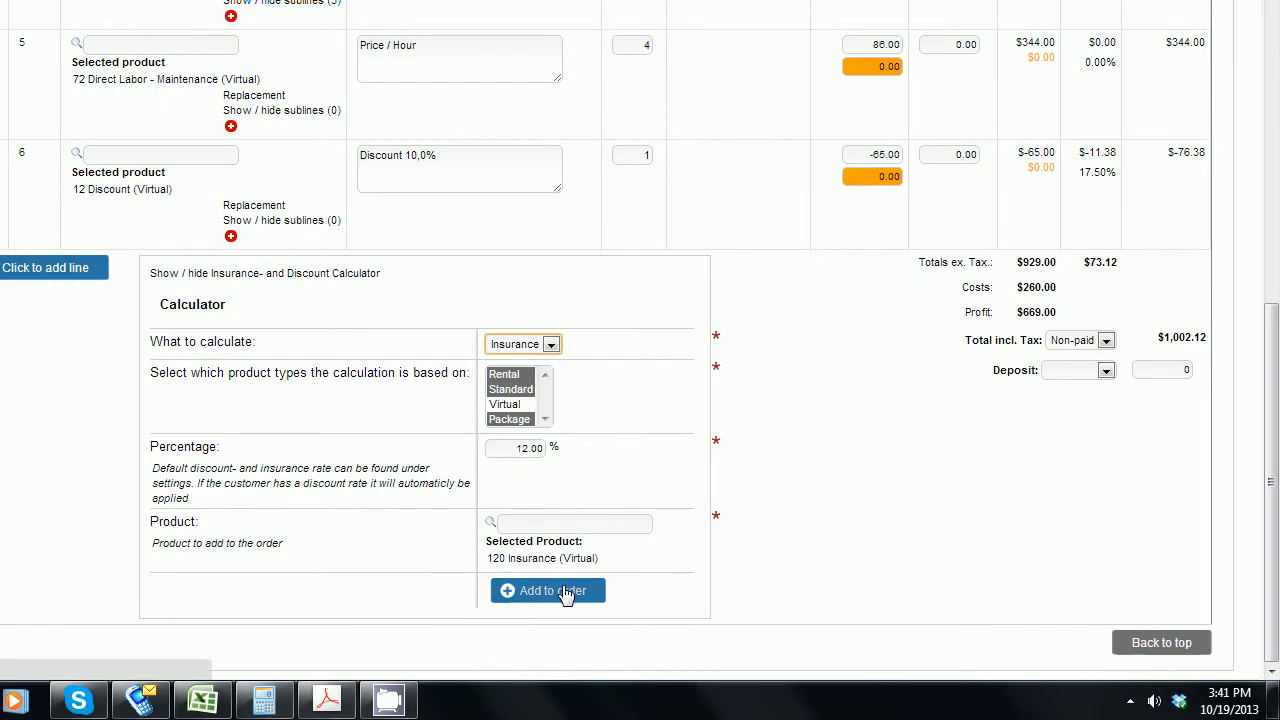
left_click(512, 410, "ctrl")
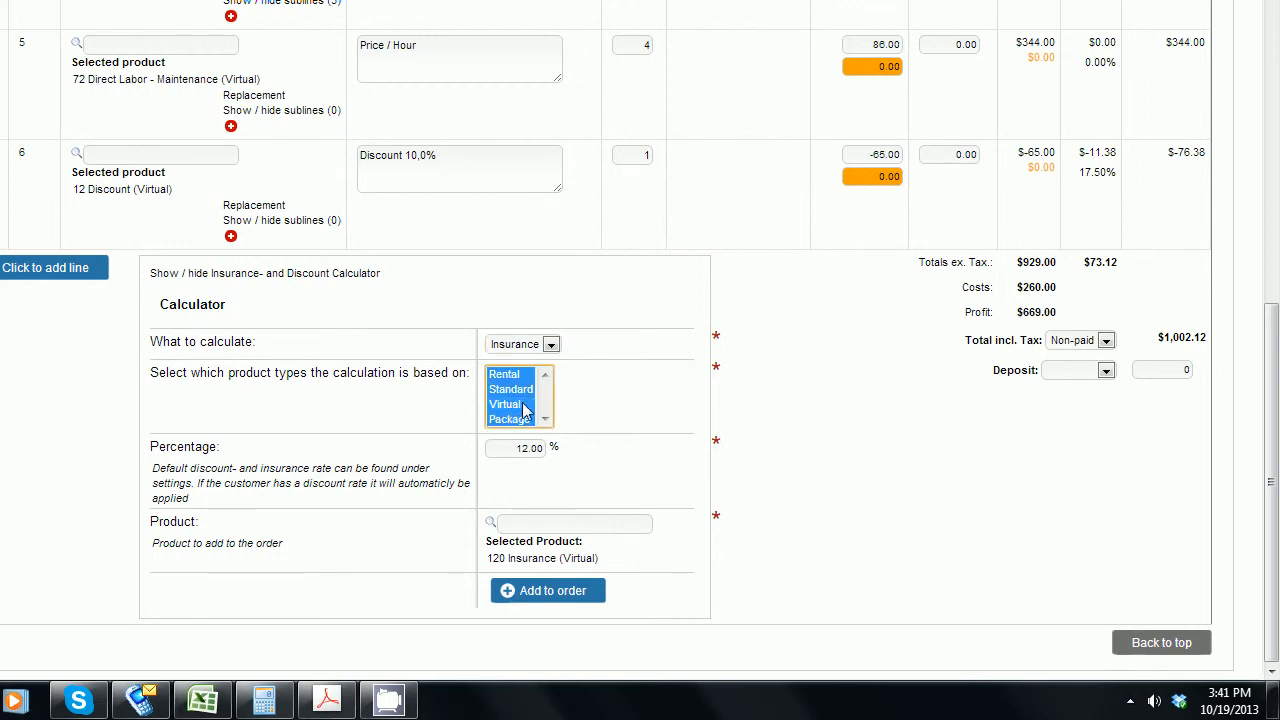
left_click(810, 545)
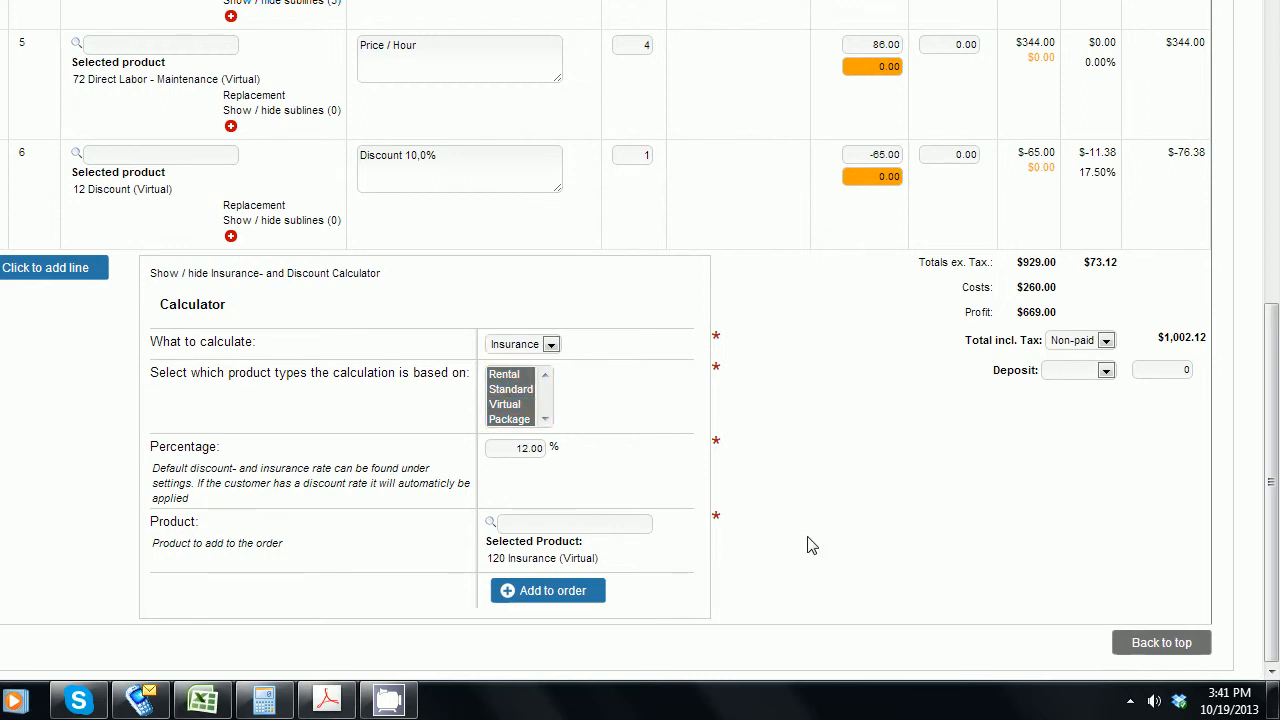
left_click(586, 591)
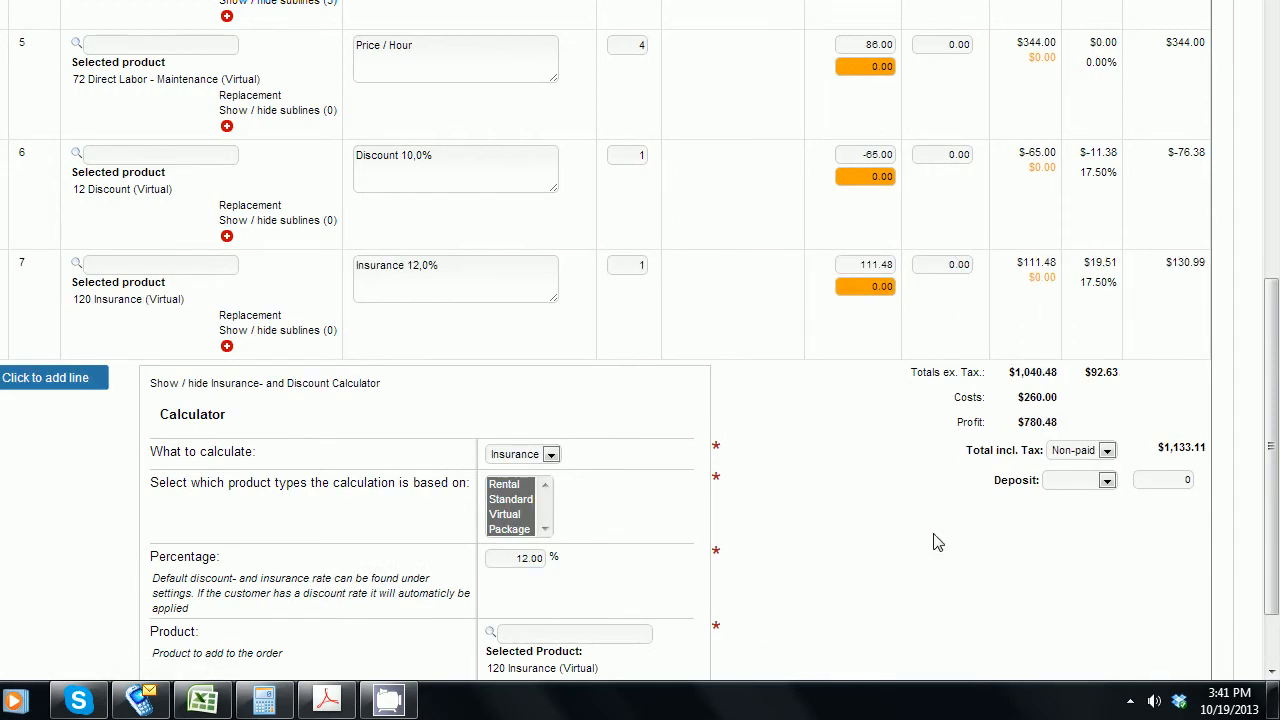
scroll(937, 542, "down", 2)
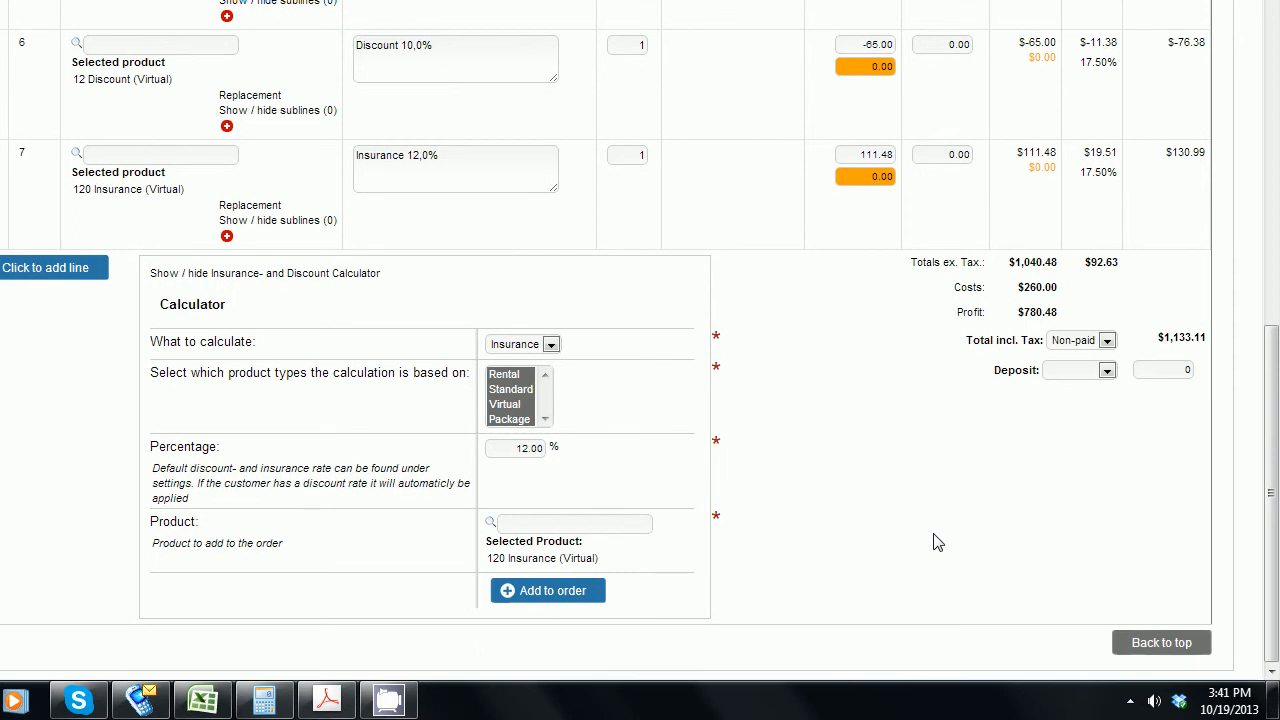
left_click(1188, 643)
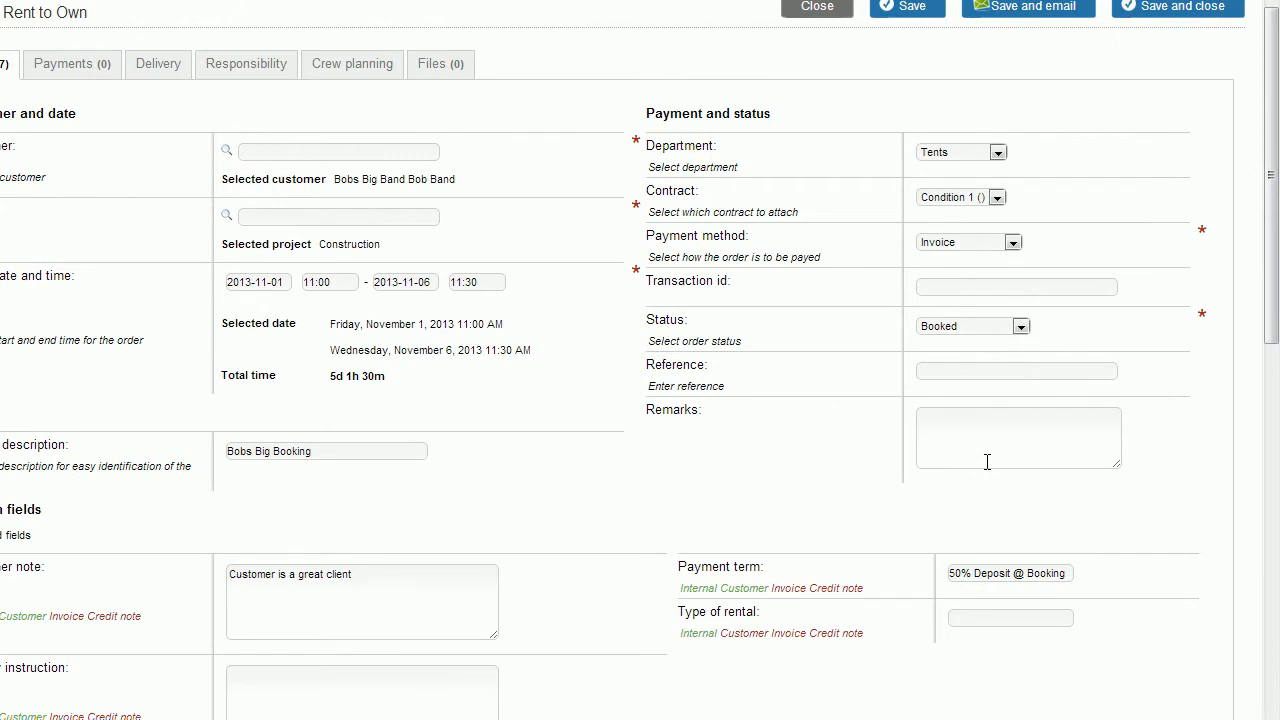
left_click(1206, 535)
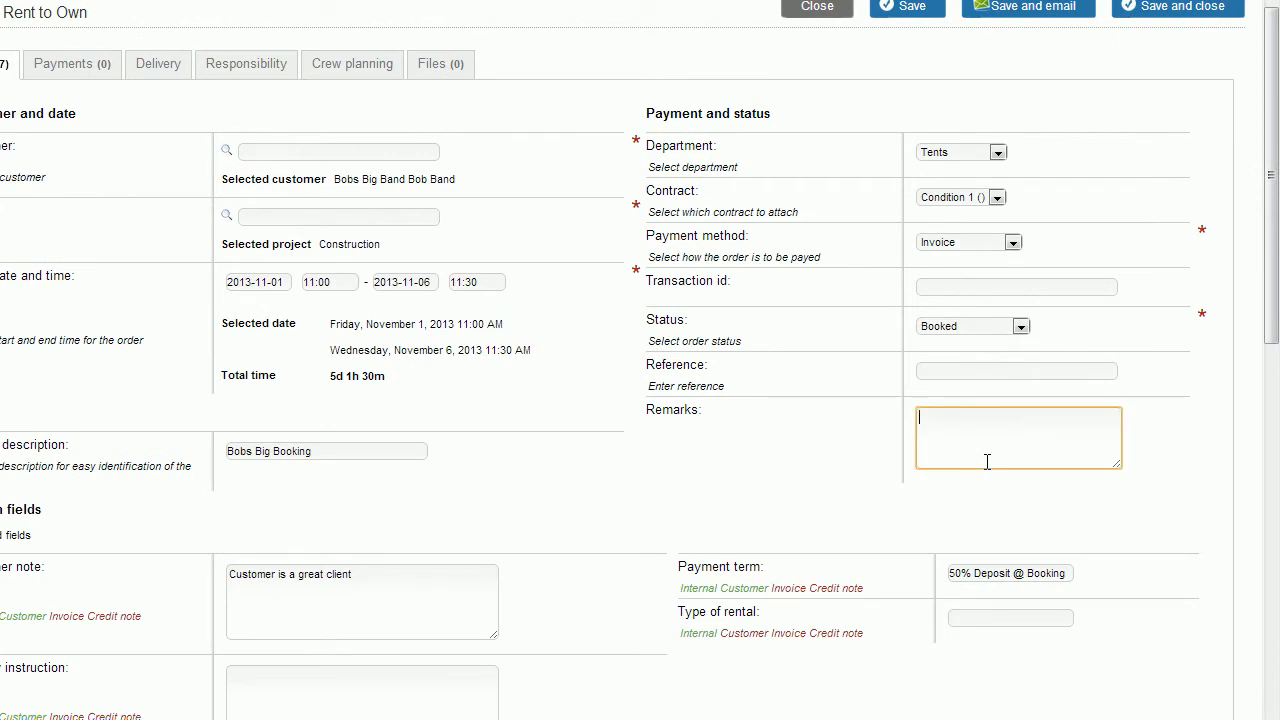
key("Return")
type("www.re")
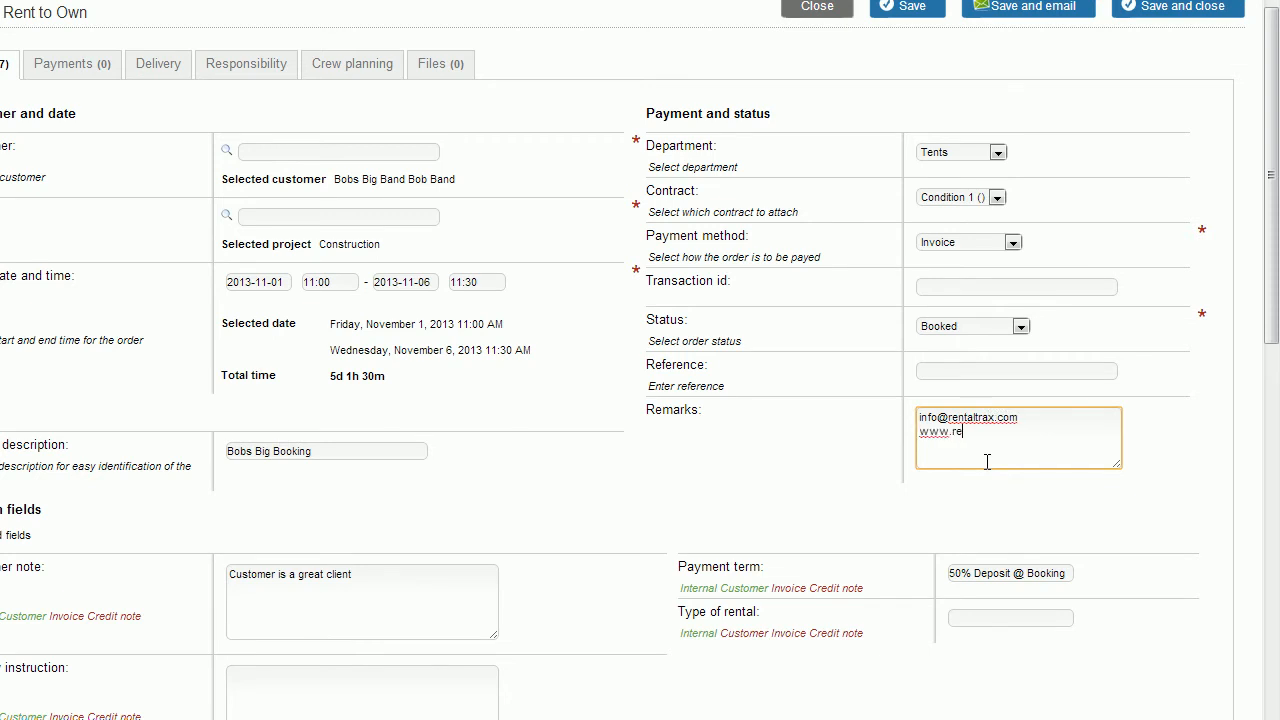
type("ntaltrax.com")
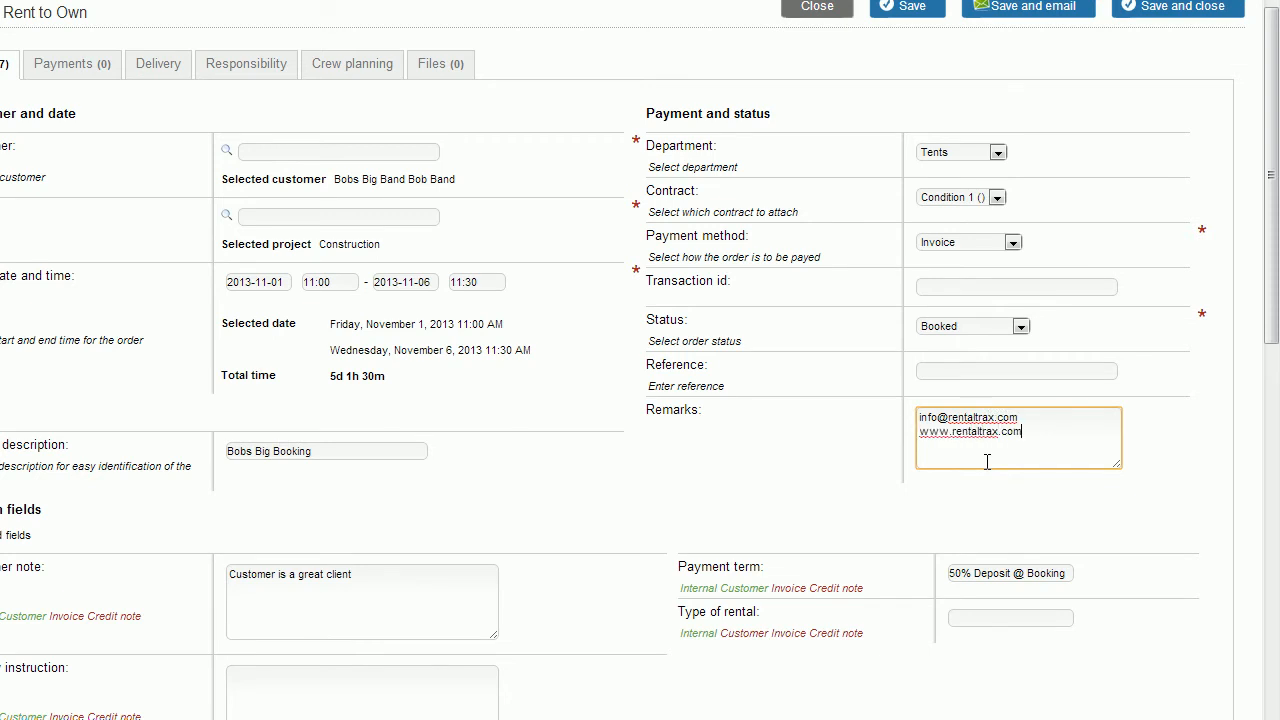